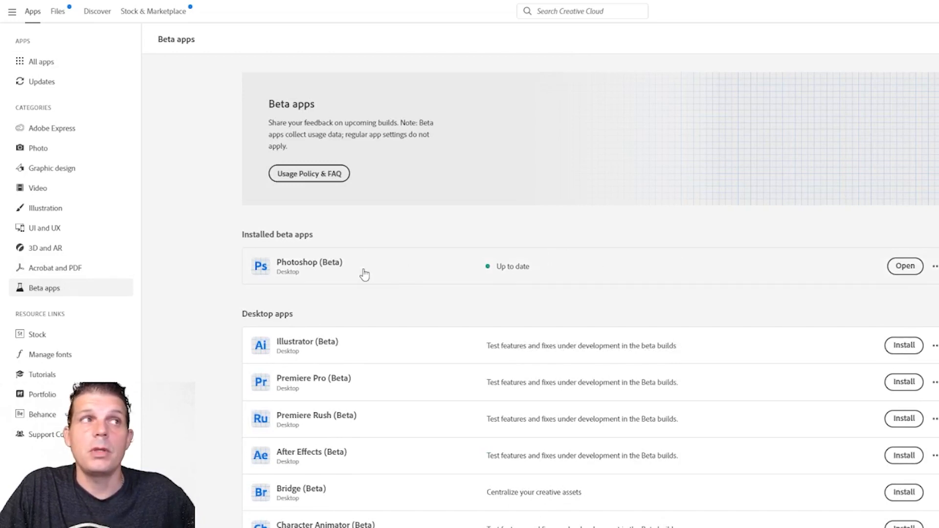
Step: Launch the installed Photoshop (Beta) from the Creative Cloud beta apps list
{"action": "mouse_move", "coordinate": [331, 272]}
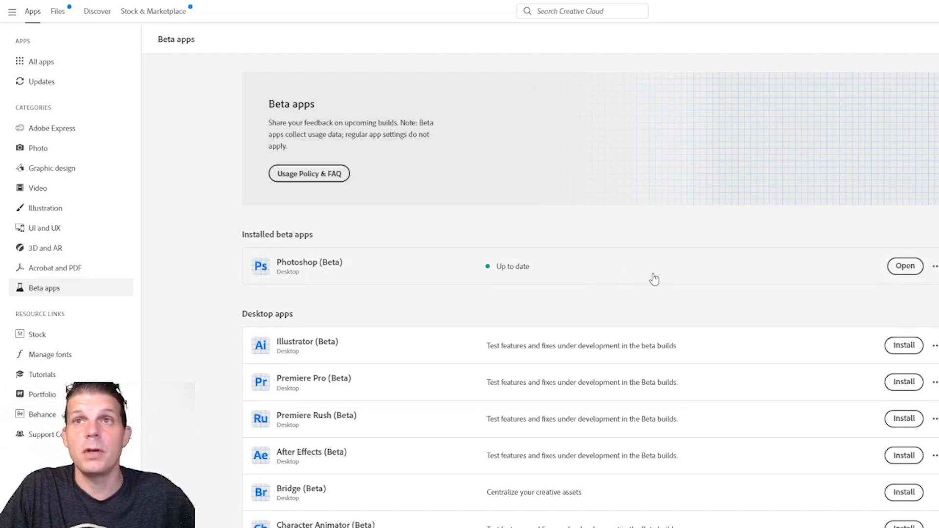
{"action": "left_click", "coordinate": [904, 268]}
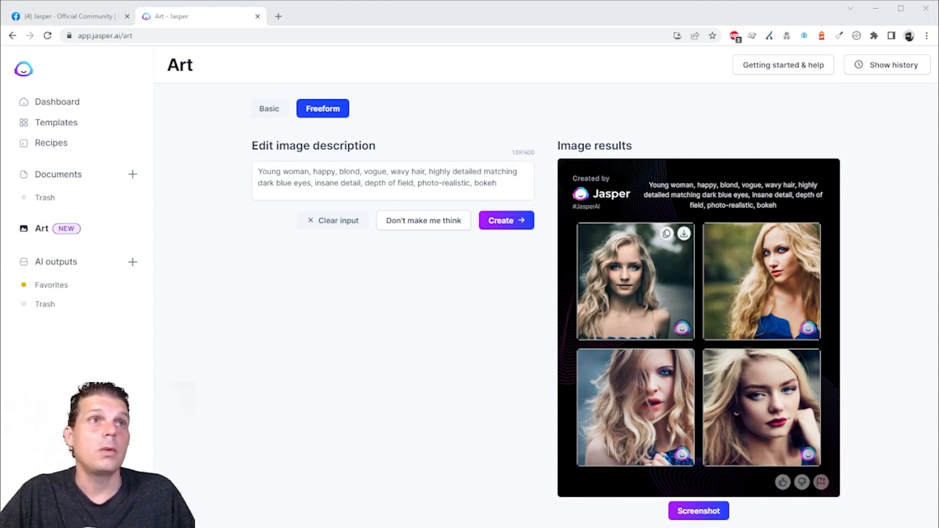
Step: In Jasper Art, enlarge the first generated portrait of the blond woman and download it
{"action": "left_click", "coordinate": [605, 307]}
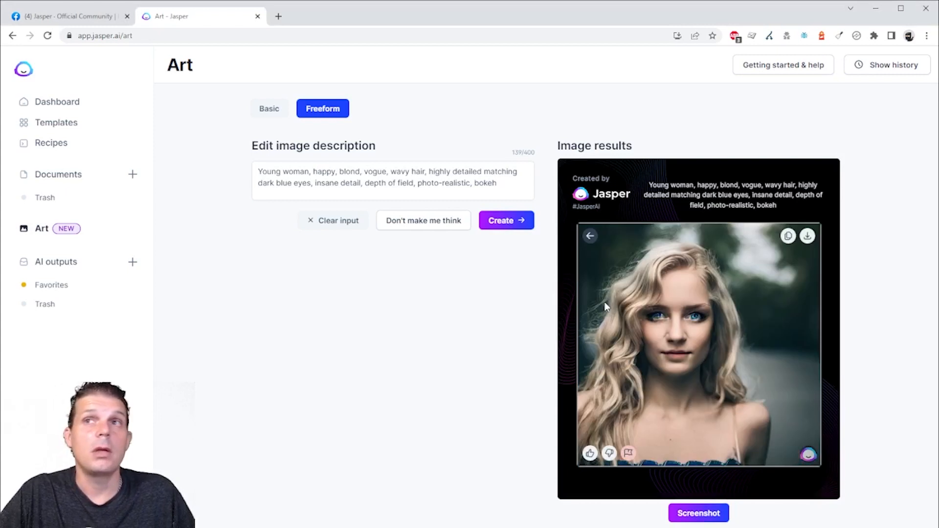
{"action": "left_click", "coordinate": [807, 237]}
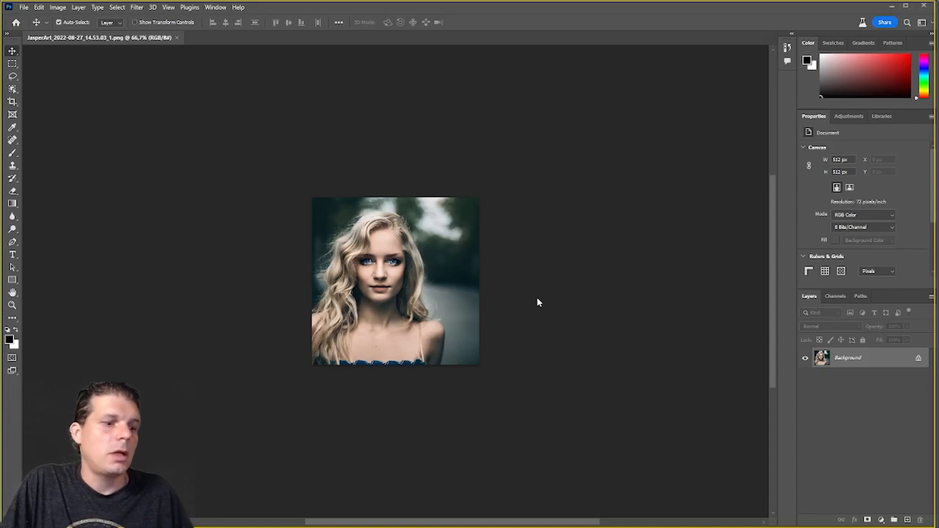
Step: In Photoshop, examine the face and hair detail of the downloaded portrait up close and as a whole
{"action": "key", "text": "z"}
{"action": "left_click", "coordinate": [381, 286]}
{"action": "left_click", "coordinate": [382, 284]}
{"action": "left_click", "coordinate": [382, 285]}
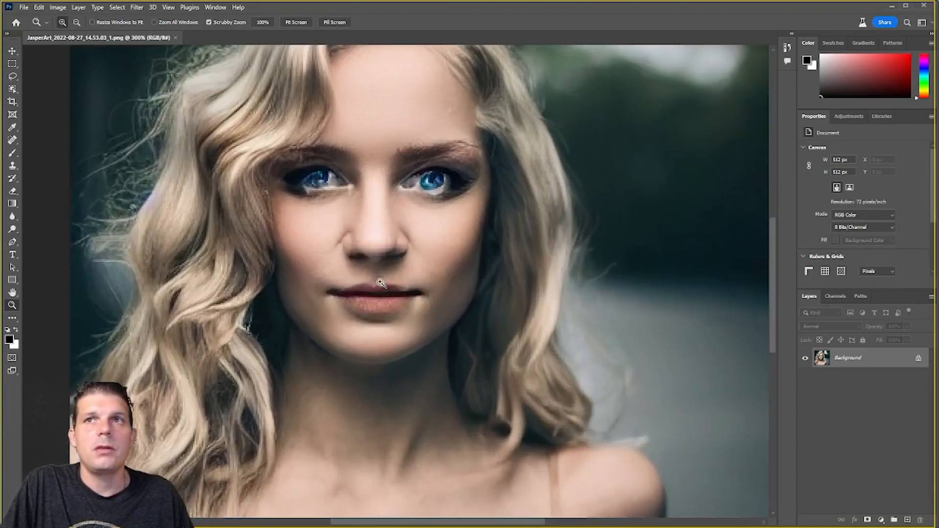
{"action": "left_click_drag", "start_coordinate": [344, 247], "coordinate": [369, 268]}
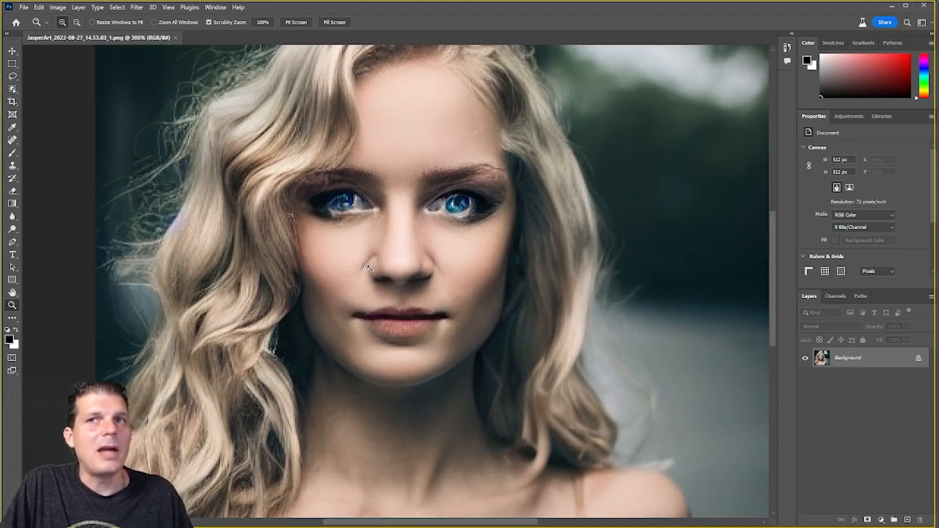
{"action": "left_click", "coordinate": [369, 267], "text": "alt"}
{"action": "left_click", "coordinate": [369, 268], "text": "alt"}
{"action": "left_click", "coordinate": [369, 268], "text": "alt"}
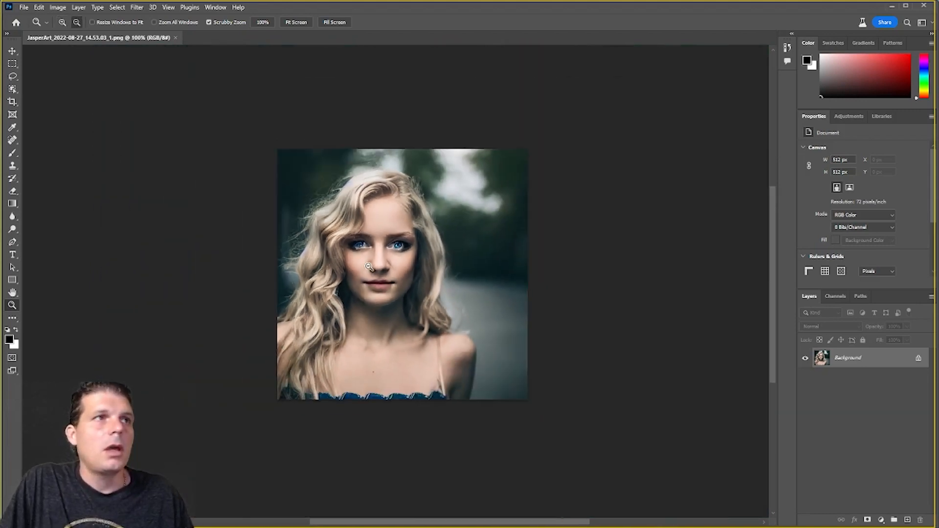
{"action": "left_click", "coordinate": [369, 268], "text": "alt"}
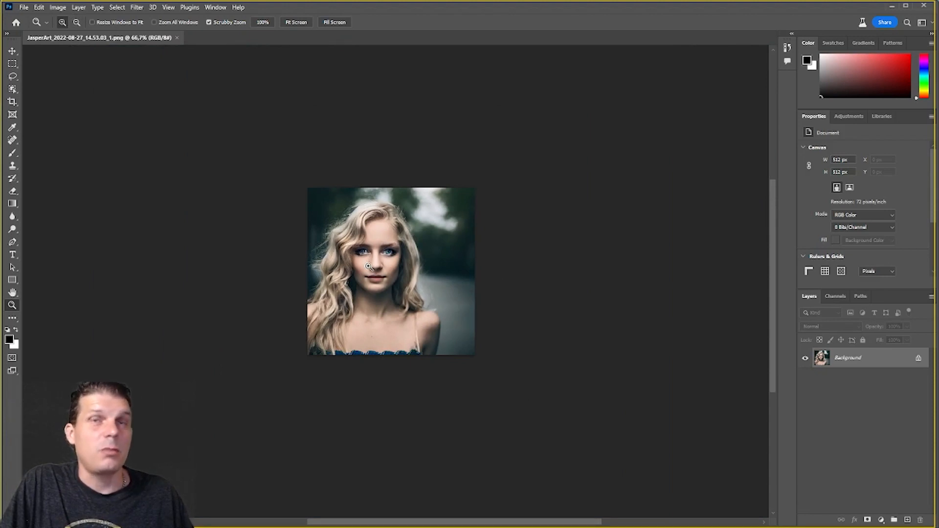
Step: Check in the Technology Previews preferences that Enable Preserve Details 2.0 Upscale is on, and accept the preferences
{"action": "left_click", "coordinate": [39, 8]}
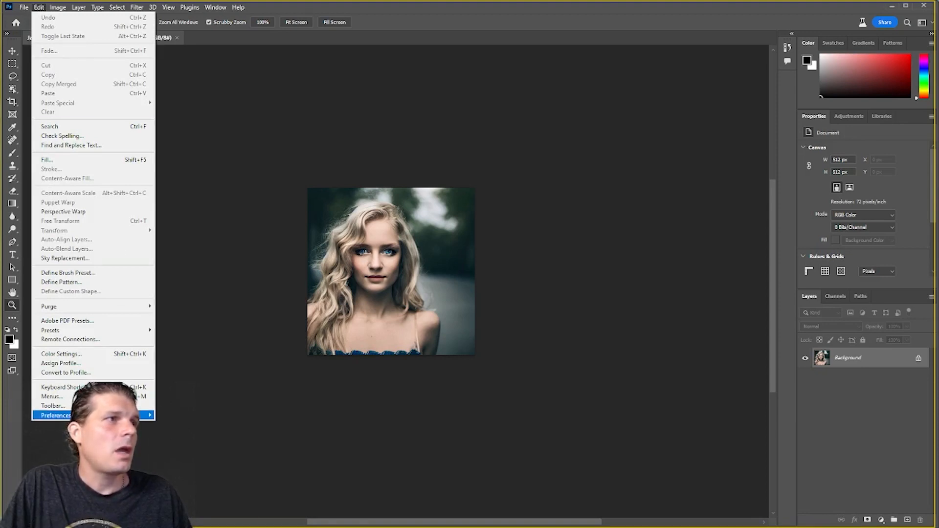
{"action": "mouse_move", "coordinate": [56, 416]}
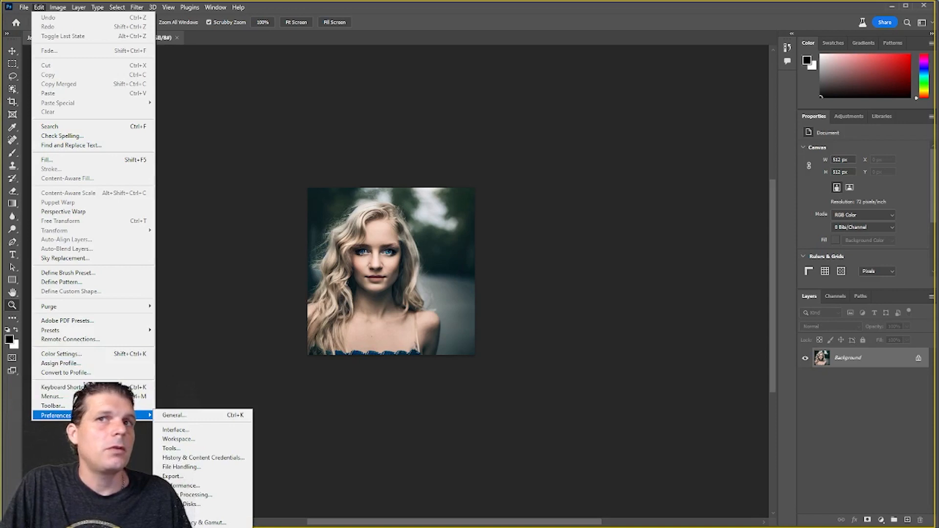
{"action": "left_click", "coordinate": [196, 527]}
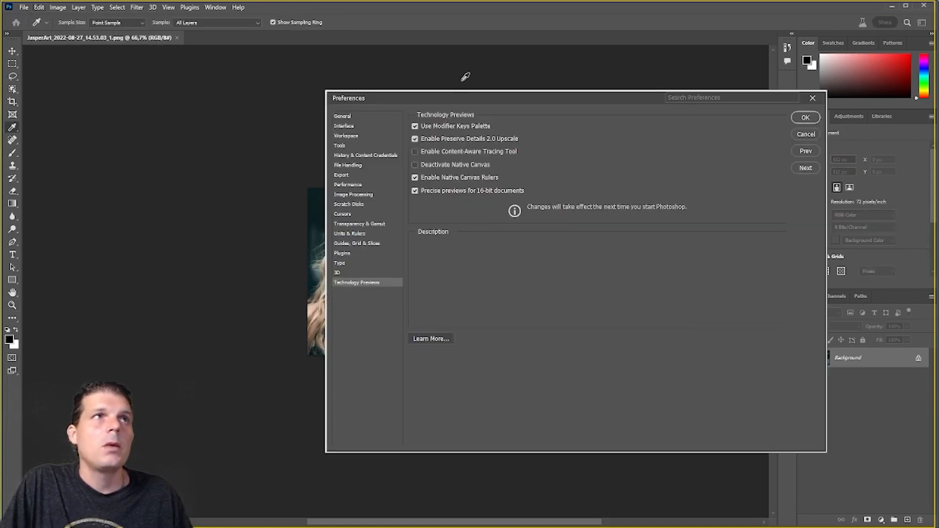
{"action": "left_click_drag", "start_coordinate": [464, 100], "coordinate": [328, 102]}
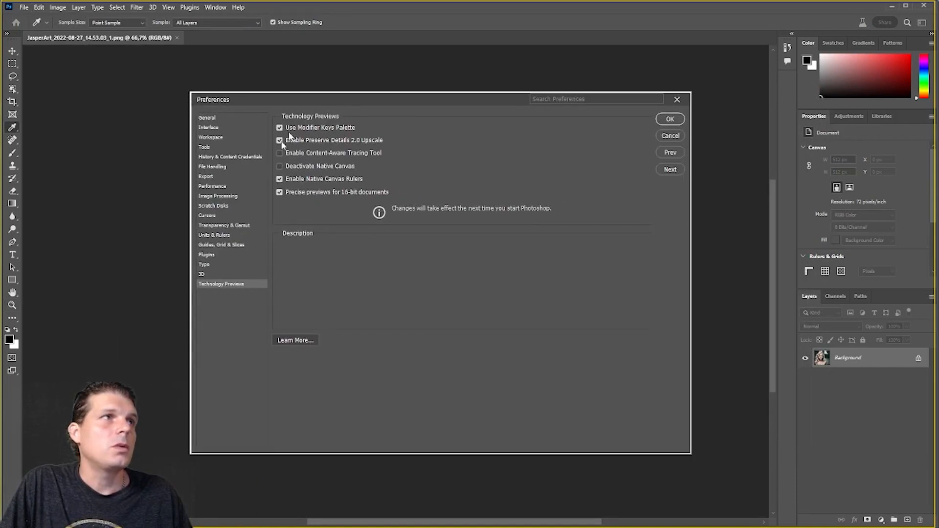
{"action": "mouse_move", "coordinate": [292, 146]}
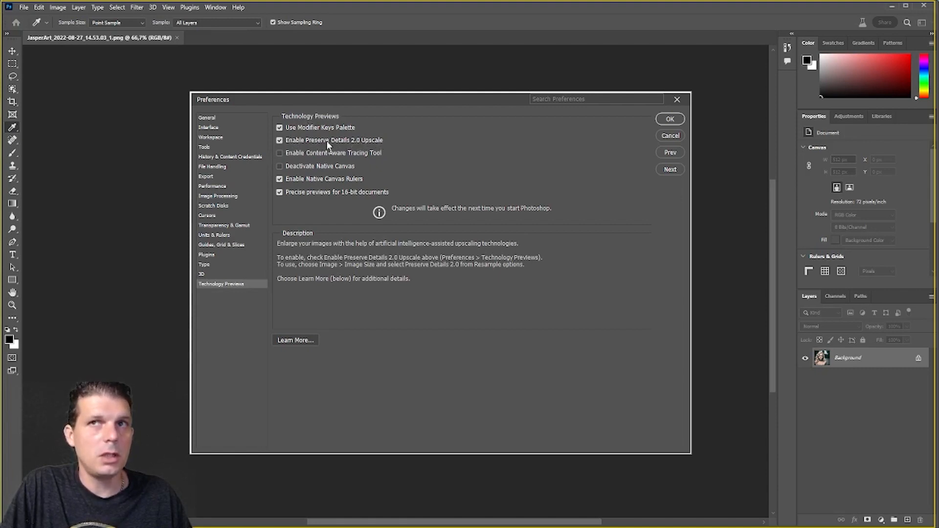
{"action": "left_click", "coordinate": [669, 119]}
{"action": "key", "text": "z"}
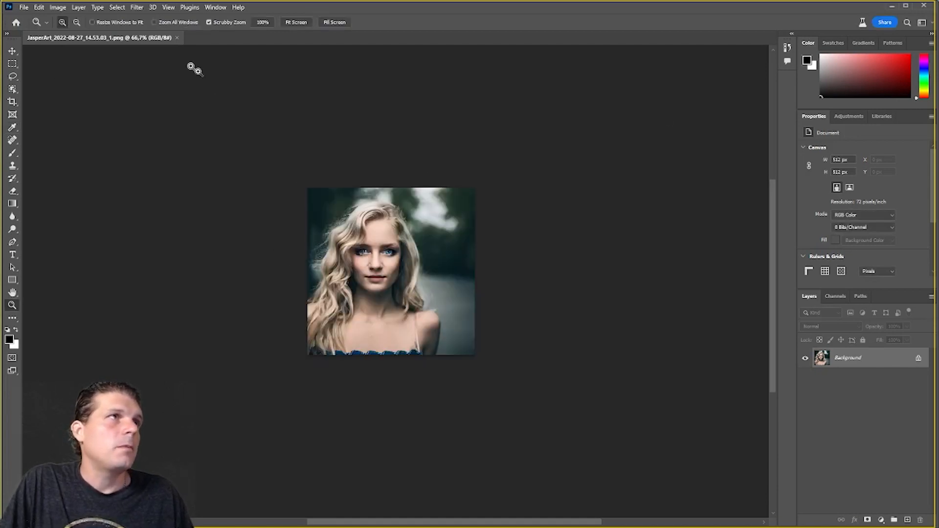
Step: Open the Image Size settings and change the width and height units to pixels
{"action": "left_click", "coordinate": [57, 7]}
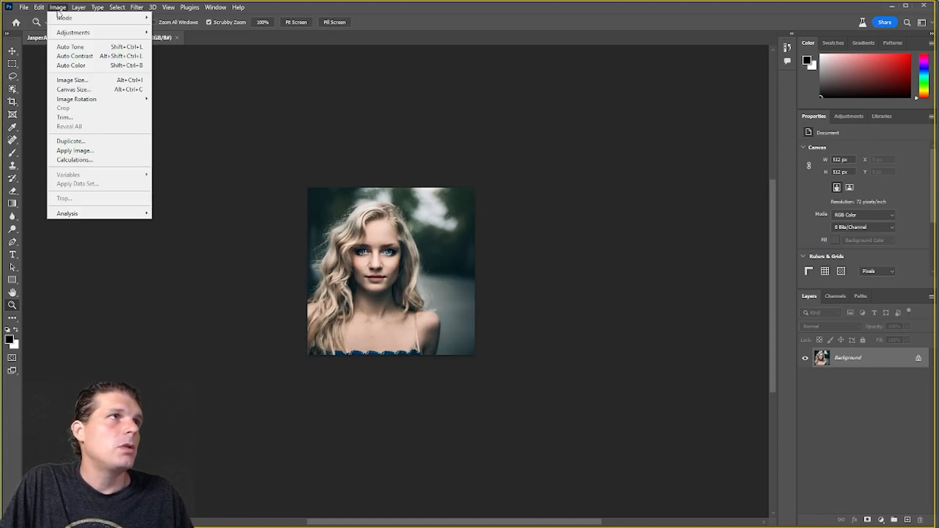
{"action": "left_click", "coordinate": [82, 81]}
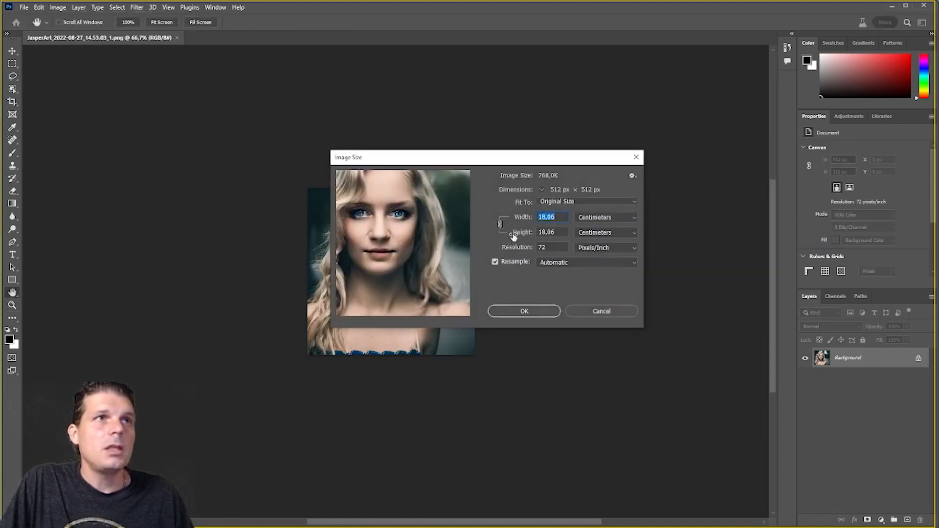
{"action": "left_click", "coordinate": [558, 246]}
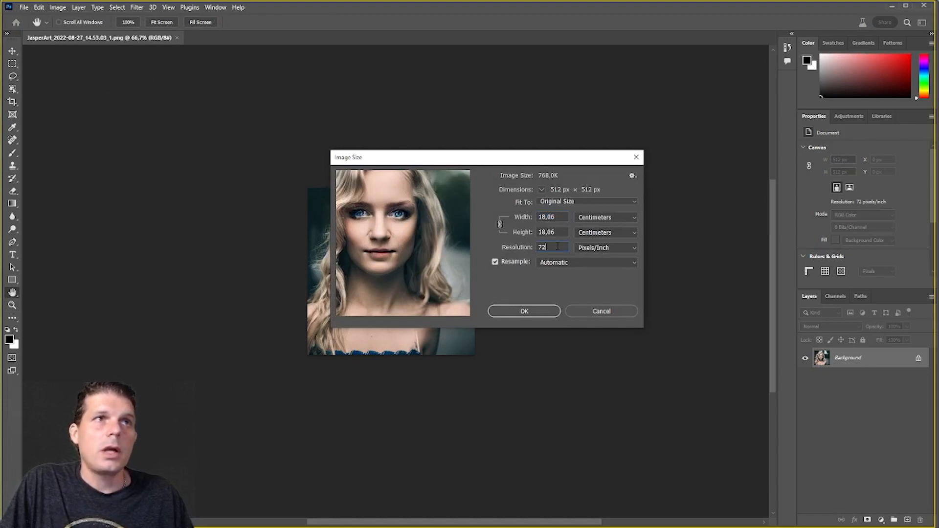
{"action": "double_click", "coordinate": [549, 247]}
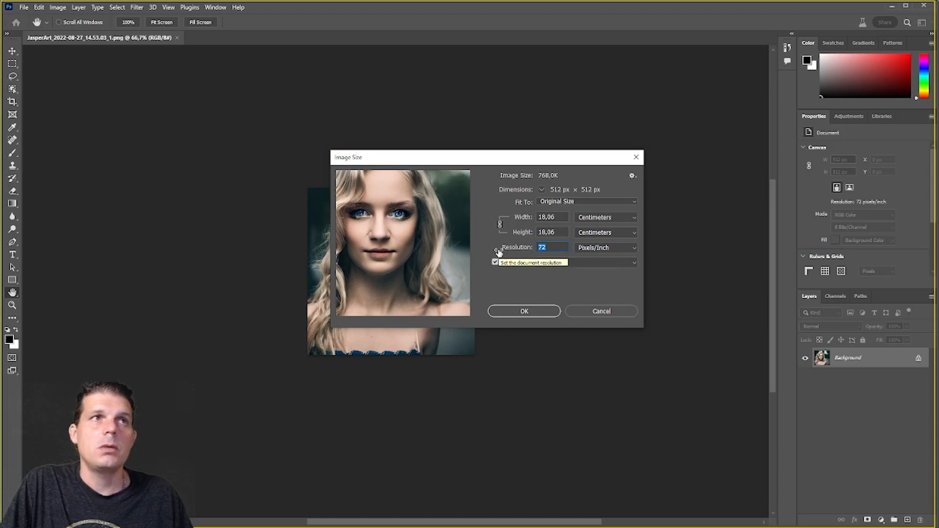
{"action": "left_click", "coordinate": [596, 218]}
{"action": "left_click", "coordinate": [592, 236]}
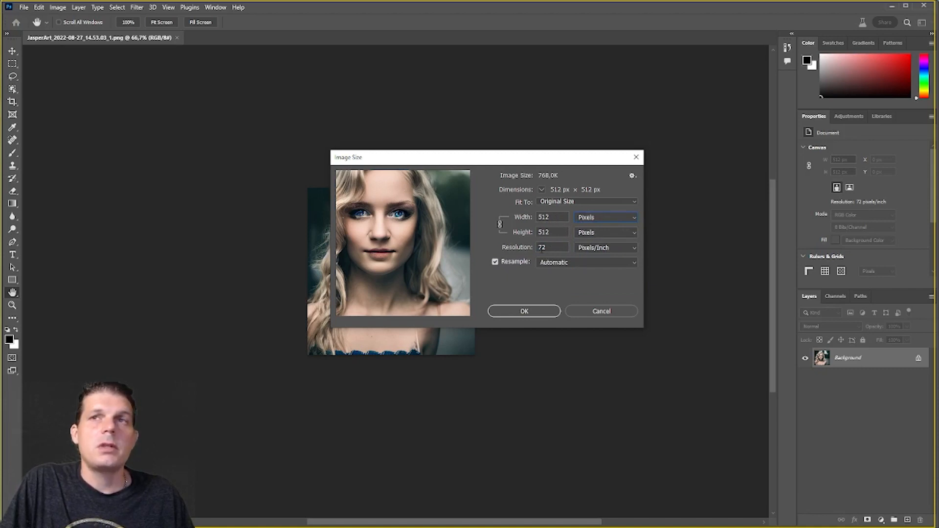
Step: Upscale the image by setting the resolution to 300 pixels/inch with Preserve Details 2.0 resampling
{"action": "double_click", "coordinate": [550, 248]}
{"action": "type", "text": "300"}
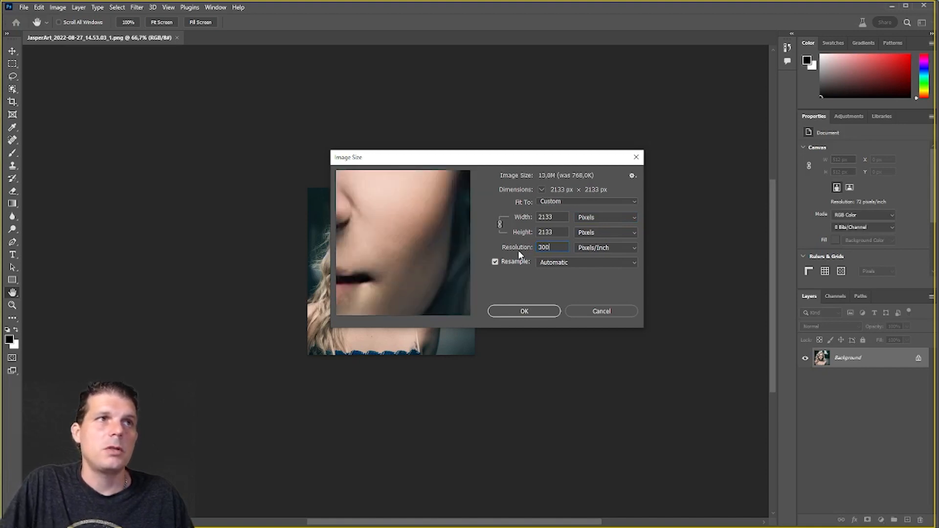
{"action": "left_click", "coordinate": [566, 263]}
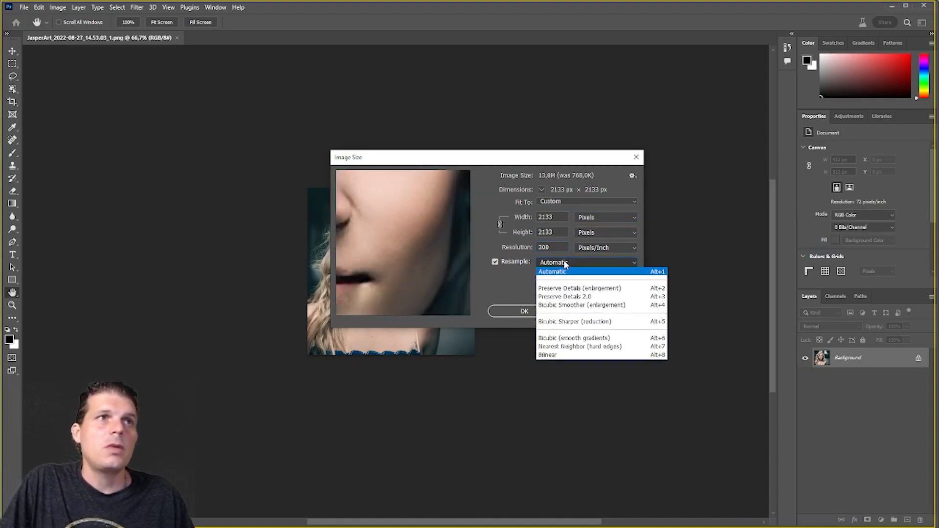
{"action": "left_click", "coordinate": [559, 297]}
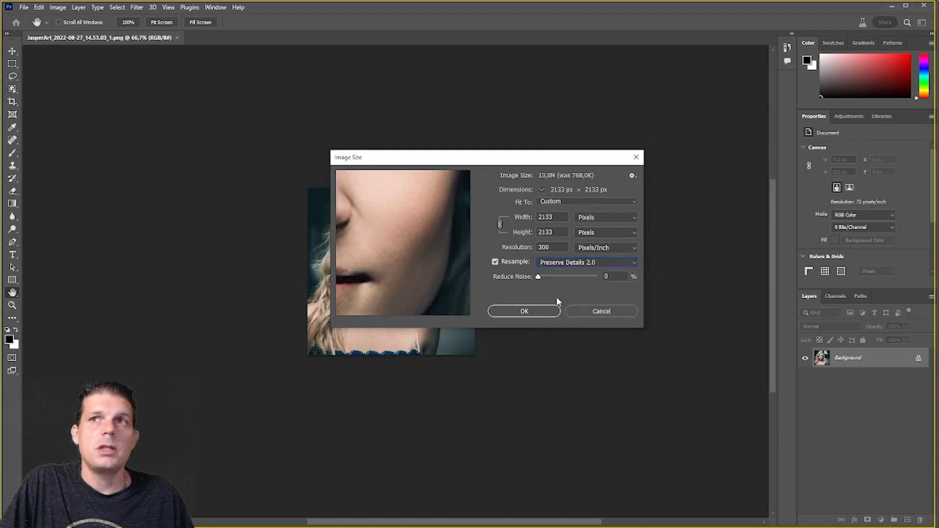
{"action": "left_click", "coordinate": [535, 311]}
Step: Inspect the face in the upscaled portrait and review its image size settings without changing them
{"action": "key", "text": "z"}
{"action": "left_click", "coordinate": [531, 303]}
{"action": "left_click_drag", "start_coordinate": [532, 303], "coordinate": [445, 200]}
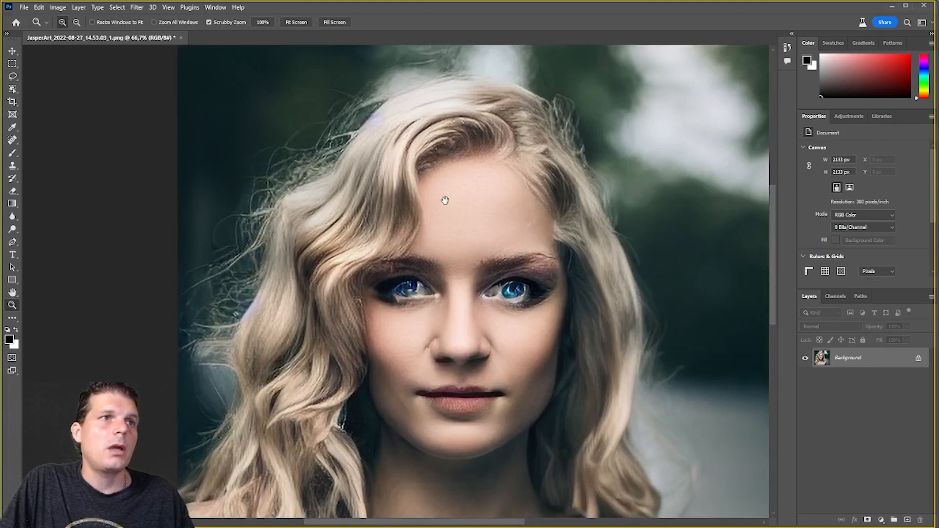
{"action": "left_click", "coordinate": [433, 237], "text": "alt"}
{"action": "left_click", "coordinate": [434, 239], "text": "alt"}
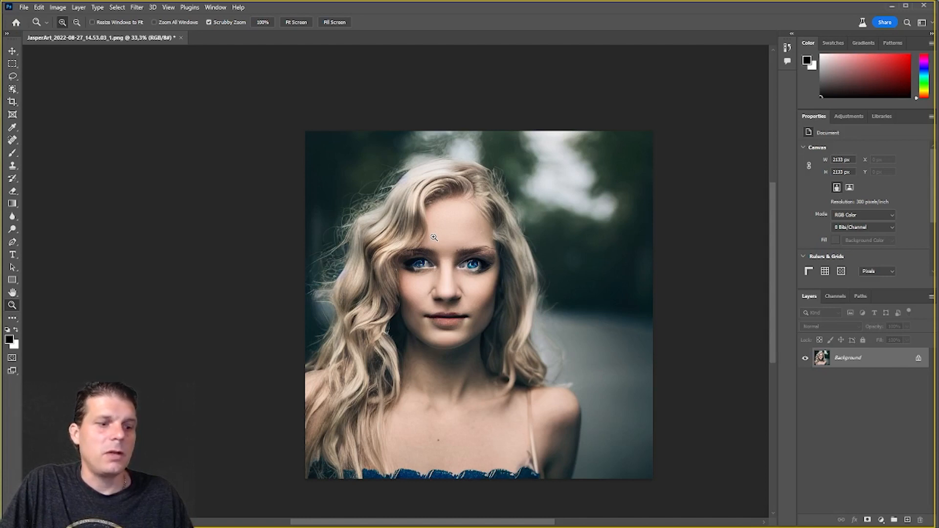
{"action": "key", "text": "ctrl+alt+i"}
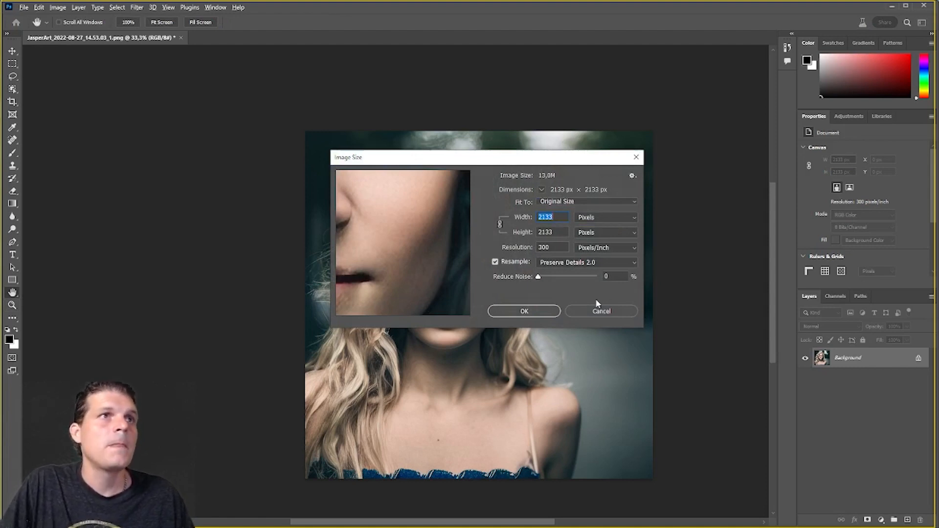
{"action": "left_click", "coordinate": [587, 315]}
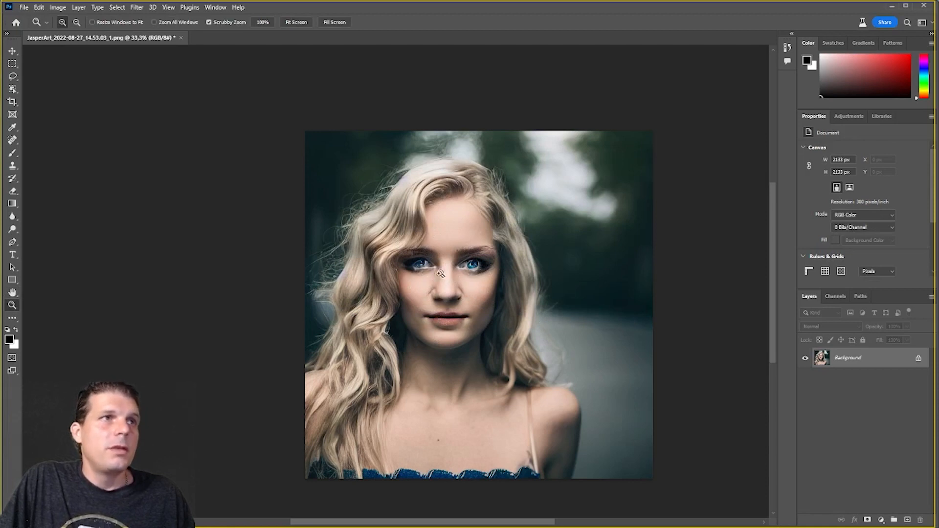
Step: Convert the locked Background into a regular layer with the default name
{"action": "left_click", "coordinate": [136, 8]}
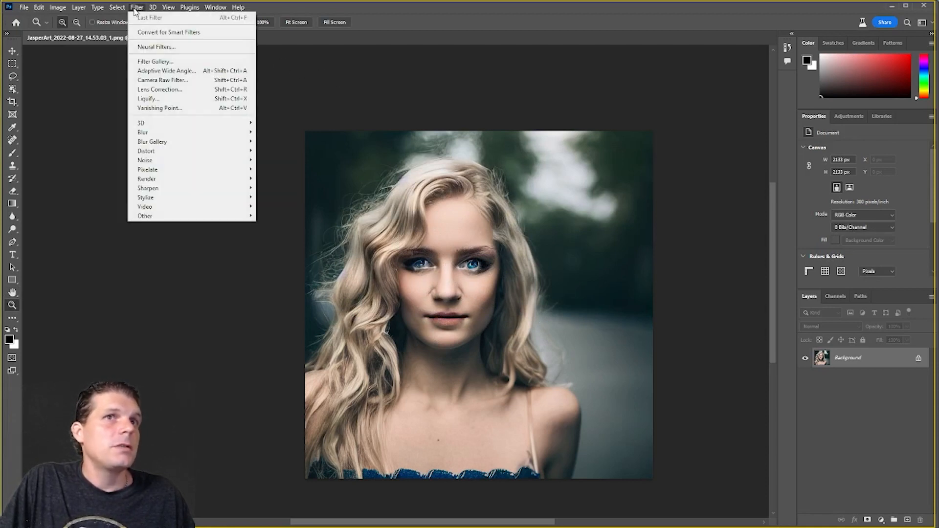
{"action": "left_click", "coordinate": [401, 10]}
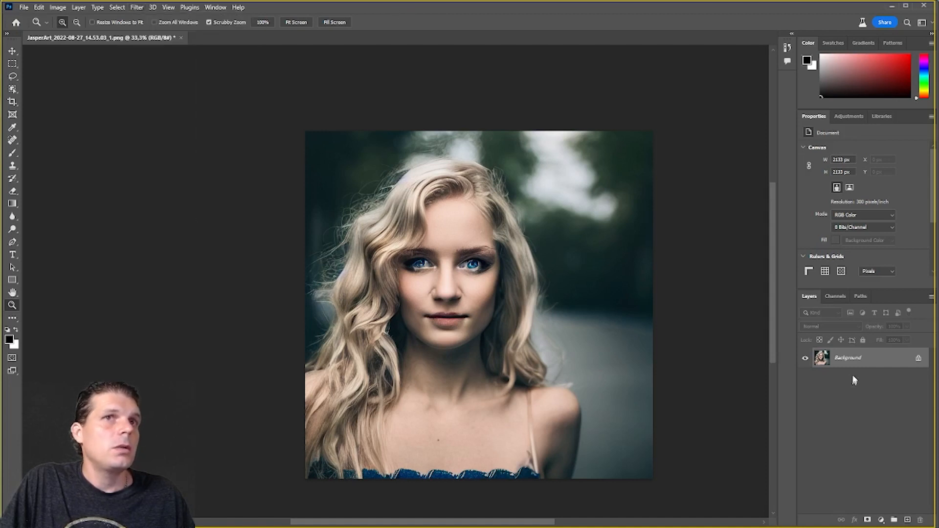
{"action": "double_click", "coordinate": [852, 360]}
{"action": "key", "text": "Return"}
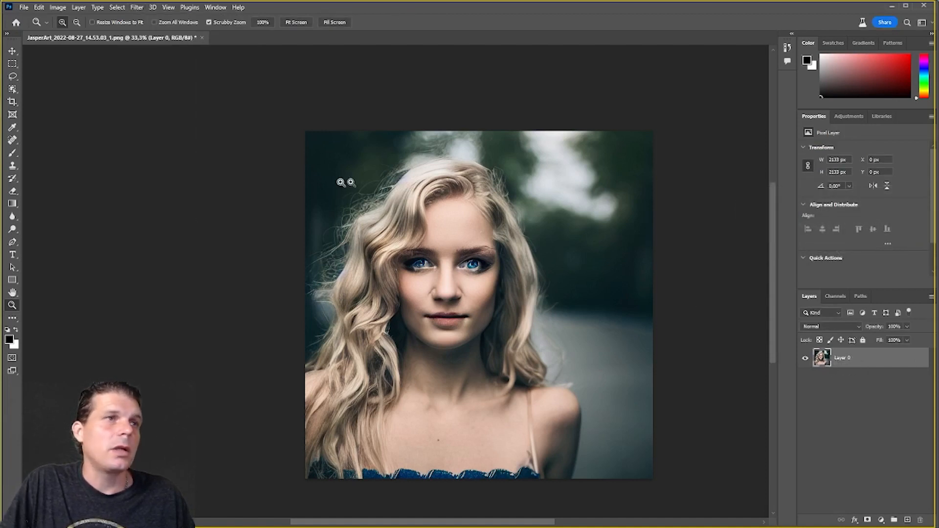
Step: Open Neural Filters for the portrait layer and skip the welcome tour
{"action": "left_click", "coordinate": [134, 8]}
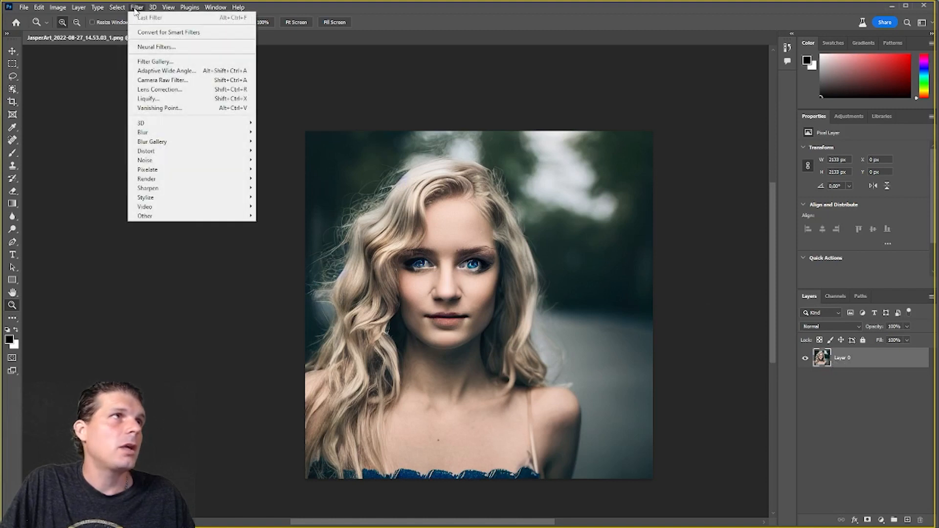
{"action": "left_click", "coordinate": [164, 47]}
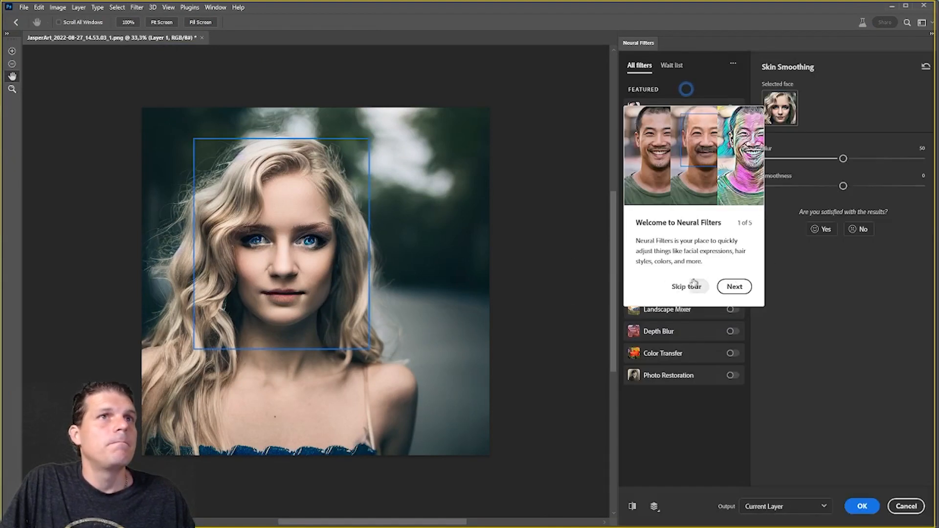
{"action": "left_click", "coordinate": [689, 286]}
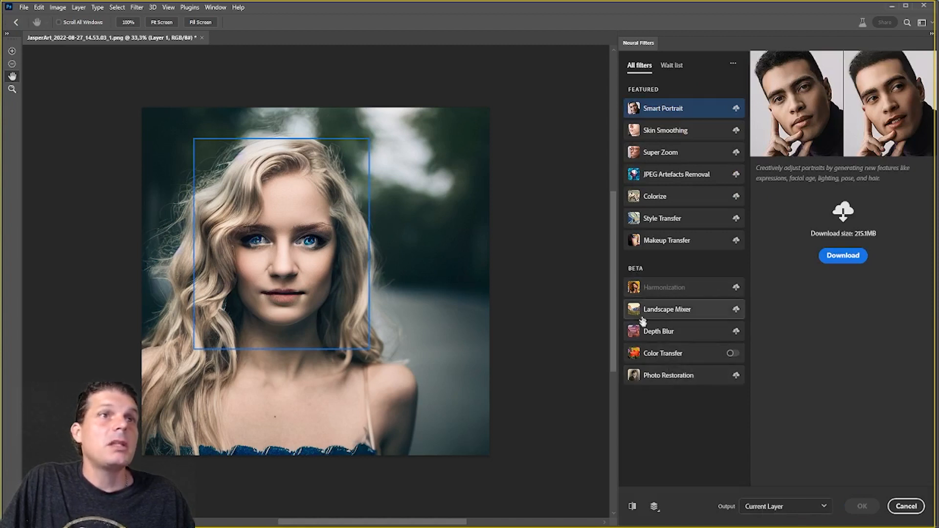
Step: Download the Photo Restoration neural filter and enable it for the portrait
{"action": "left_click", "coordinate": [662, 376]}
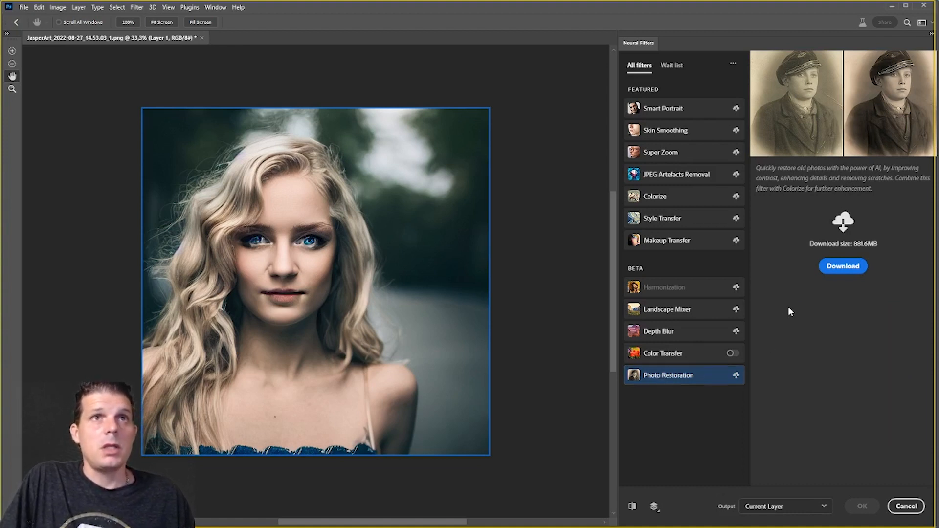
{"action": "left_click", "coordinate": [842, 267]}
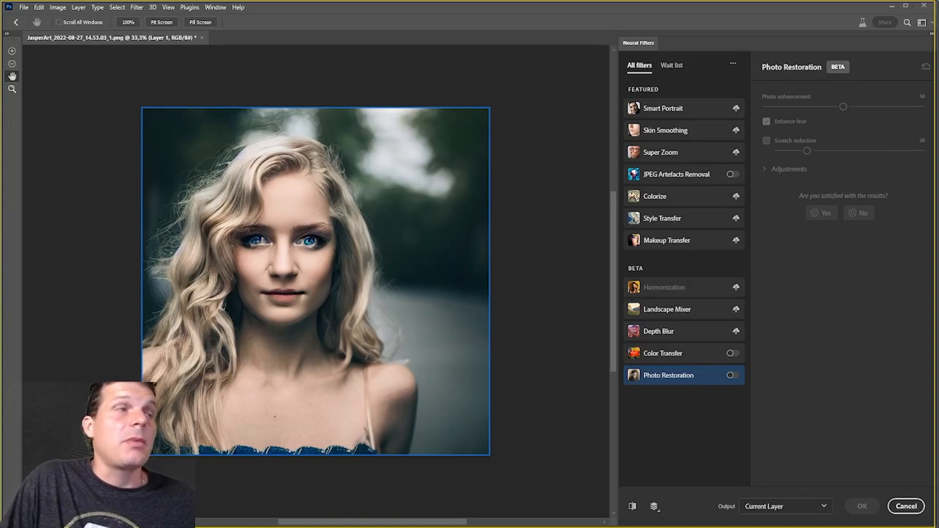
{"action": "left_click", "coordinate": [732, 376]}
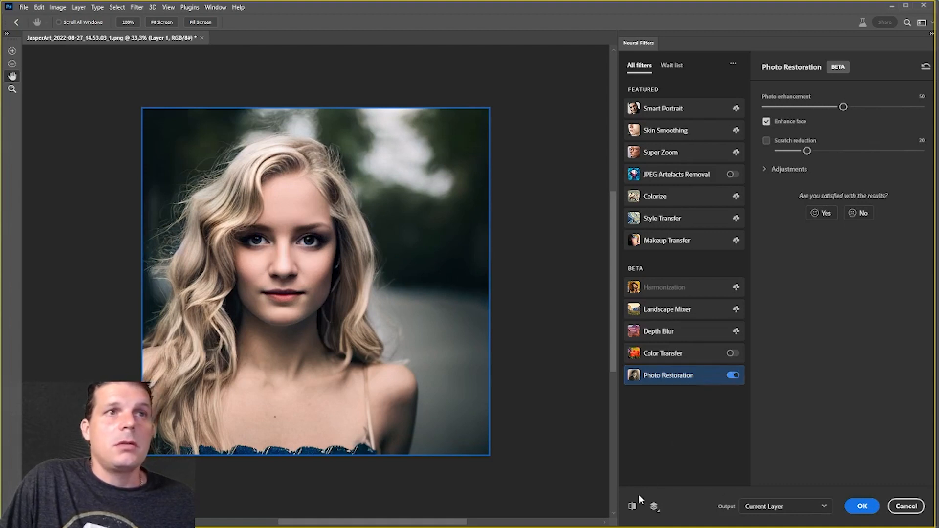
Step: Compare the portrait before and after Photo Restoration with the preview toggled off and on
{"action": "left_click", "coordinate": [633, 507]}
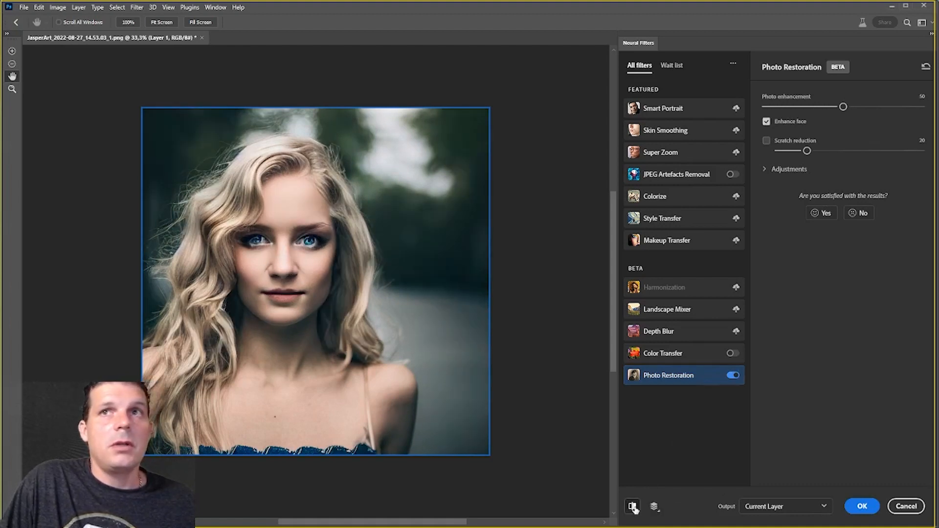
{"action": "left_click", "coordinate": [633, 507]}
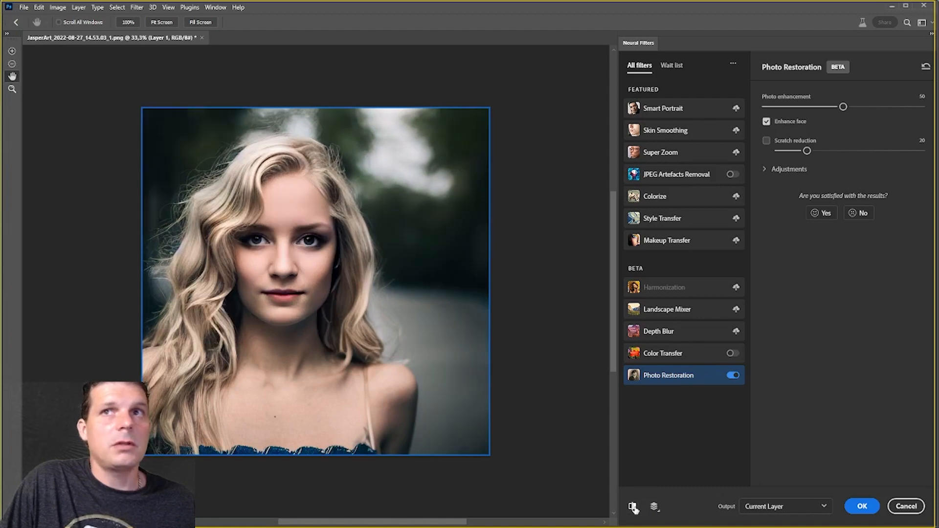
{"action": "left_click", "coordinate": [633, 507]}
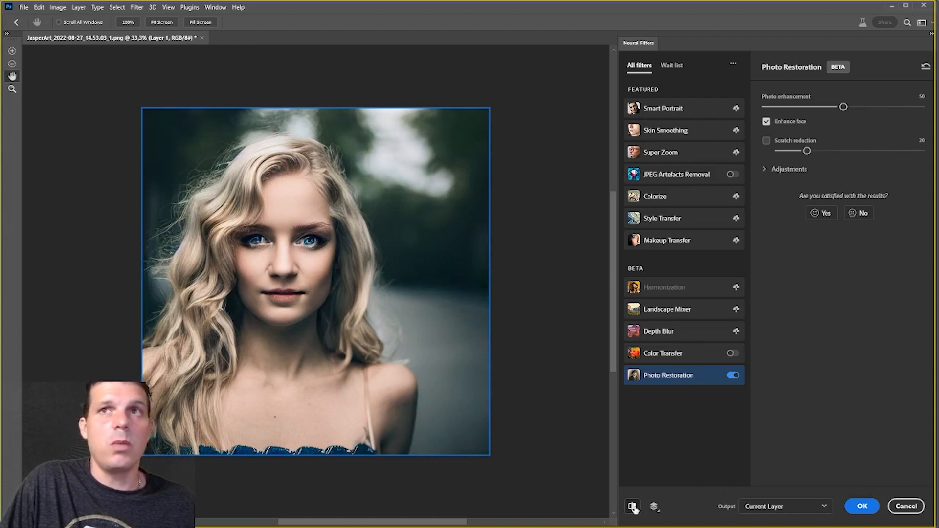
{"action": "left_click", "coordinate": [633, 506]}
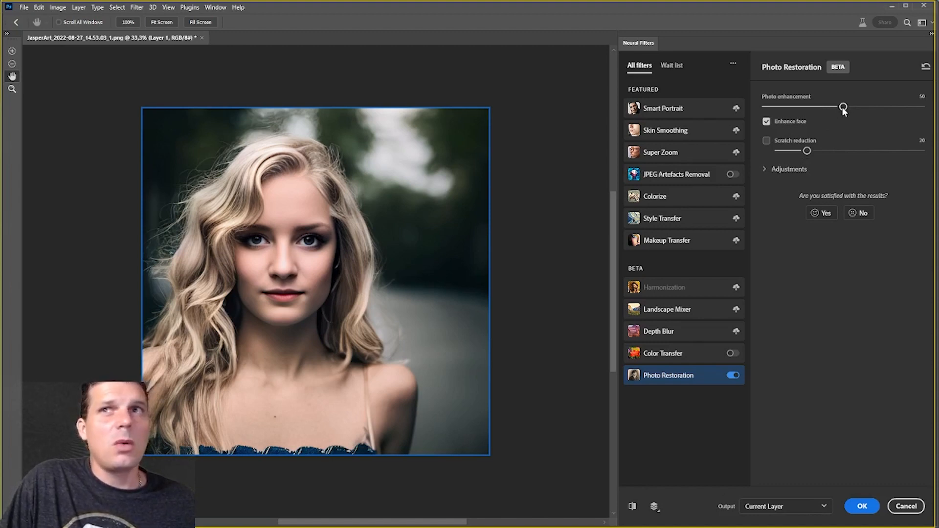
Step: Raise Photo enhancement to 76, compare it with the original, and apply the restoration to the current layer
{"action": "left_click_drag", "start_coordinate": [843, 109], "coordinate": [885, 110]}
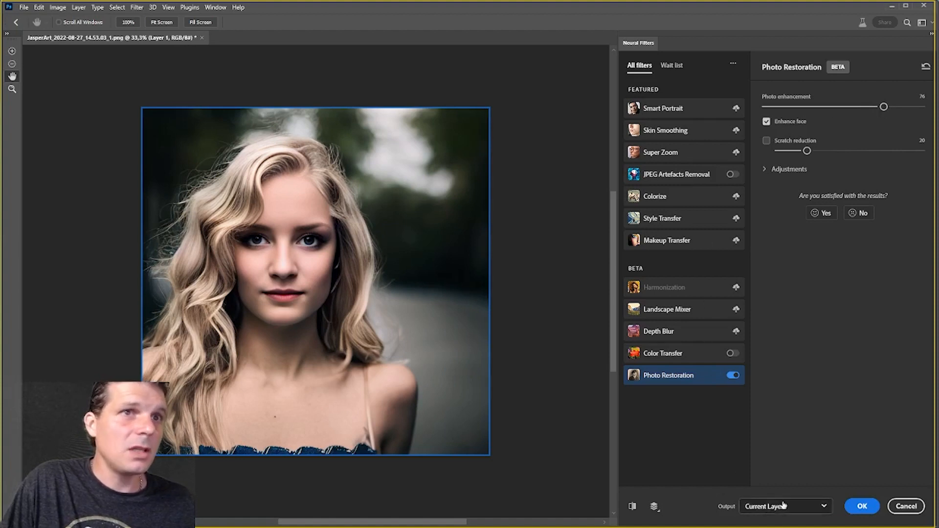
{"action": "left_click", "coordinate": [632, 508]}
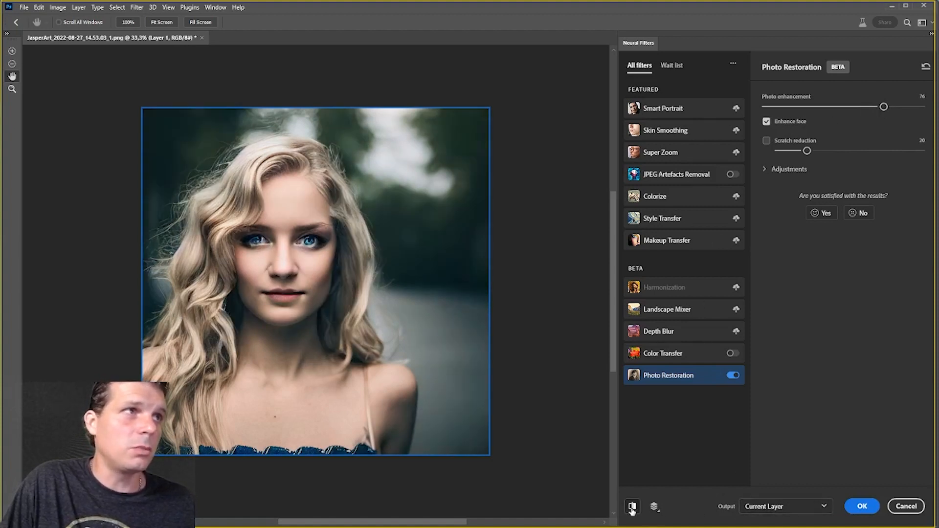
{"action": "left_click", "coordinate": [632, 508]}
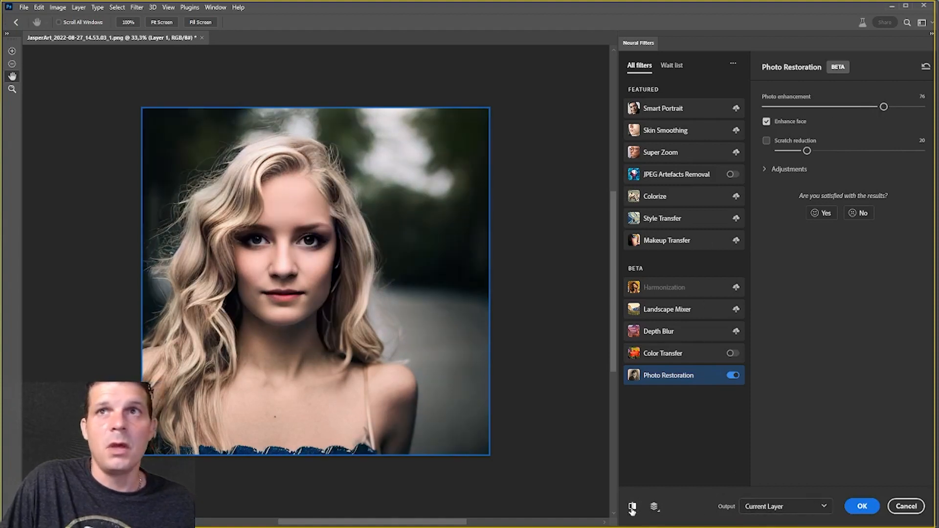
{"action": "left_click", "coordinate": [632, 509]}
{"action": "left_click", "coordinate": [633, 508]}
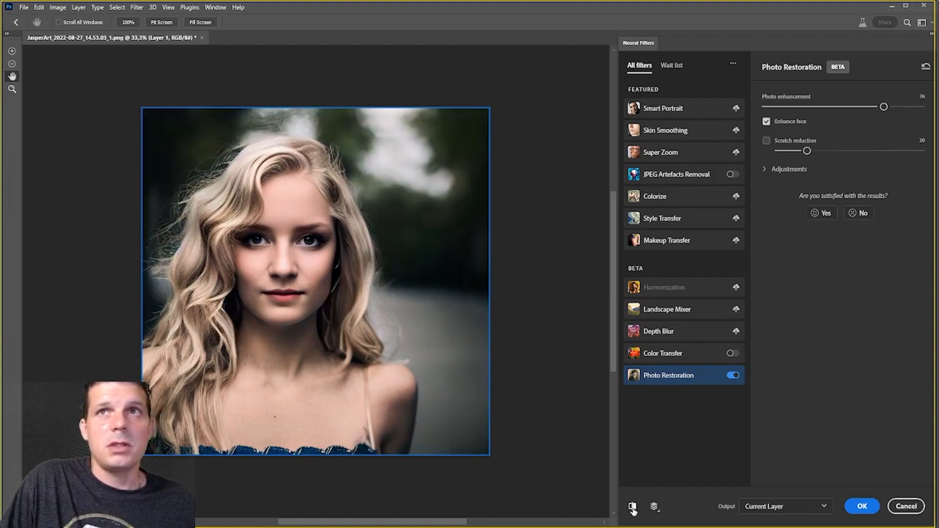
{"action": "left_click", "coordinate": [633, 509]}
{"action": "left_click", "coordinate": [632, 509]}
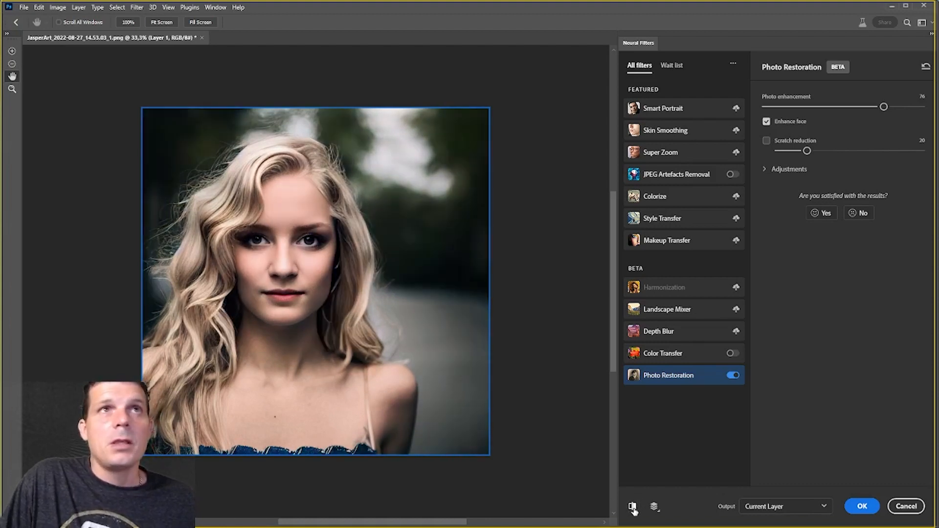
{"action": "left_click", "coordinate": [855, 505]}
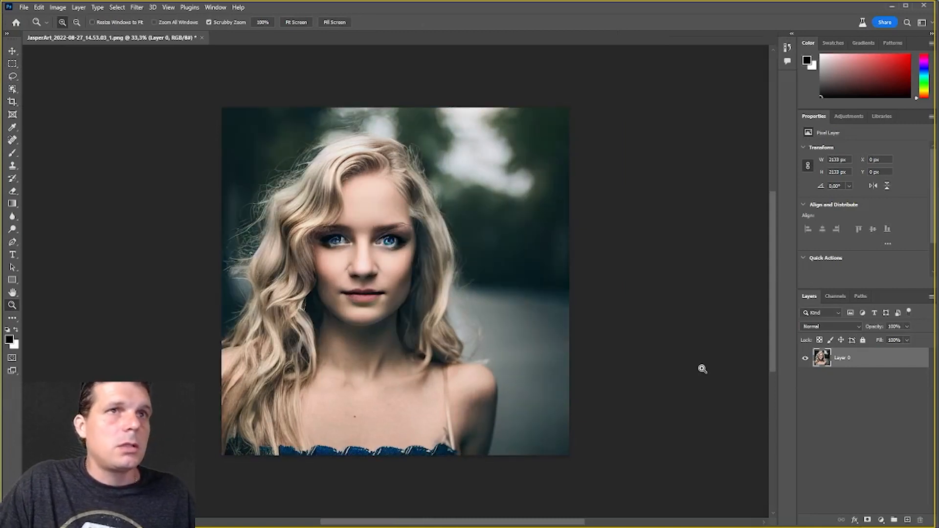
Step: Reopen Neural Filters for the original portrait layer and enable Photo Restoration
{"action": "left_click", "coordinate": [137, 7]}
{"action": "left_click", "coordinate": [153, 48]}
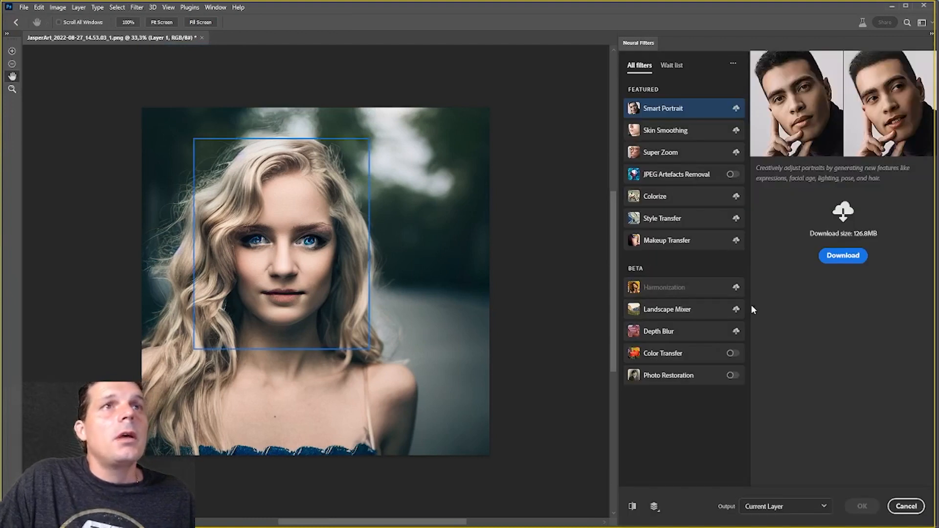
{"action": "left_click", "coordinate": [677, 375]}
{"action": "left_click", "coordinate": [732, 376]}
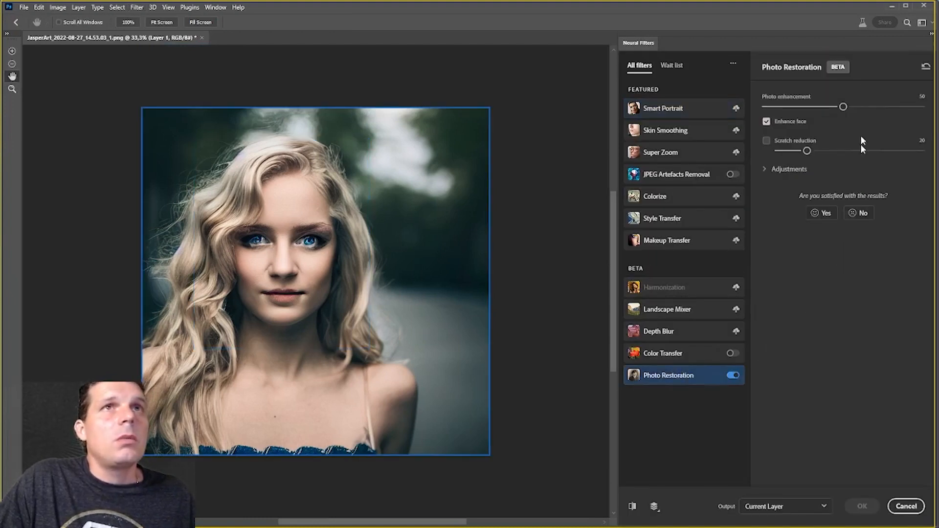
Step: Set Photo enhancement to 75 and apply the restoration with New Layer as the output
{"action": "left_click_drag", "start_coordinate": [893, 106], "coordinate": [882, 106]}
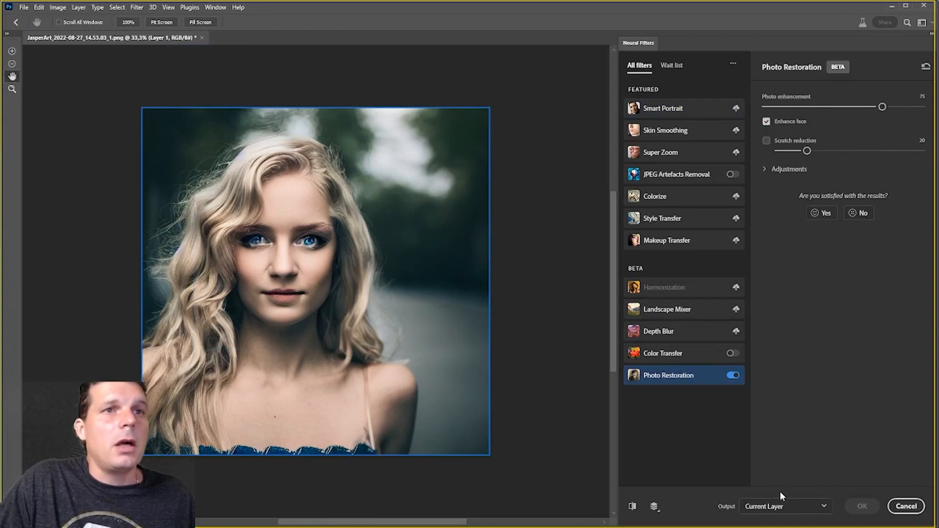
{"action": "left_click", "coordinate": [782, 507]}
{"action": "left_click", "coordinate": [783, 526]}
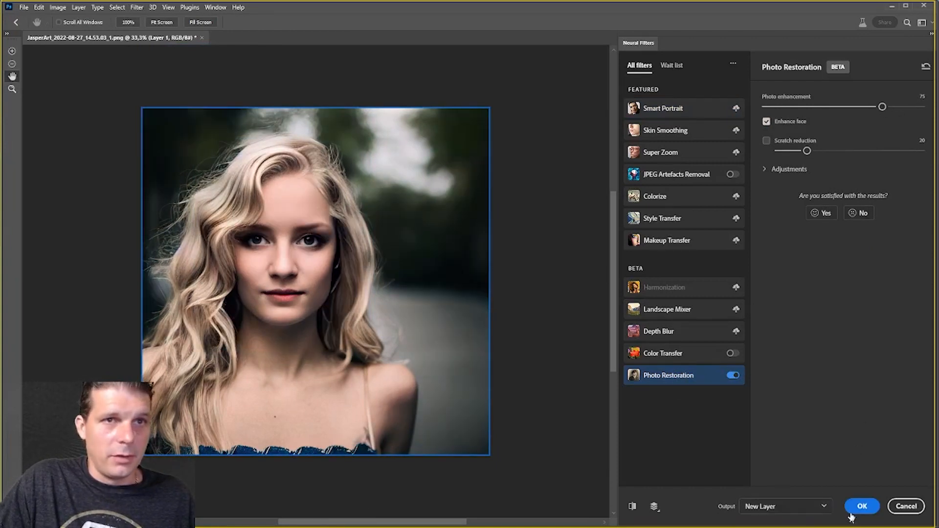
{"action": "left_click", "coordinate": [867, 511]}
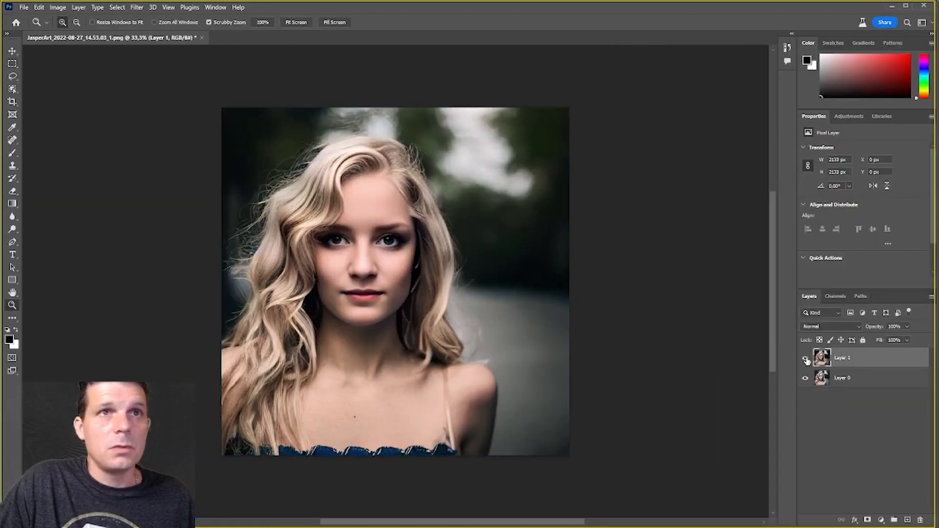
Step: Compare the restored portrait with the original by toggling Layer 1's visibility, leaving it visible
{"action": "left_click", "coordinate": [806, 360]}
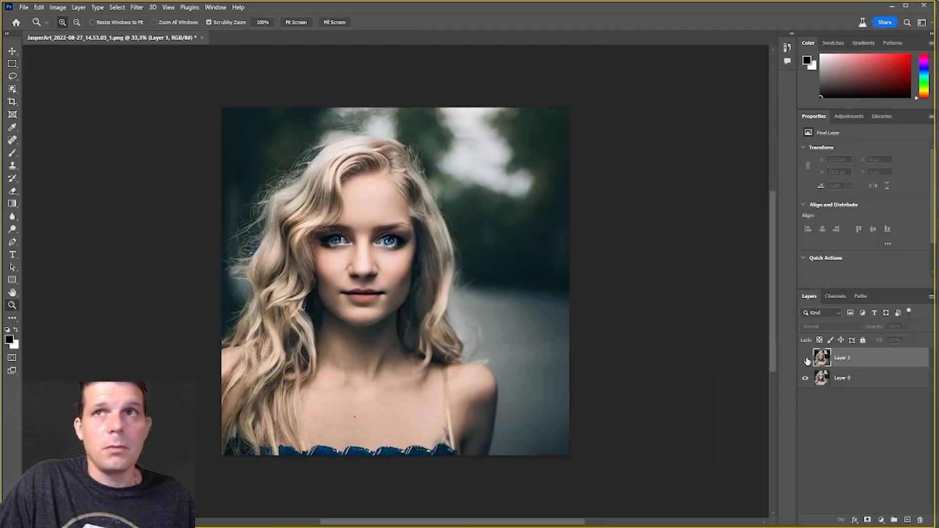
{"action": "left_click", "coordinate": [806, 360]}
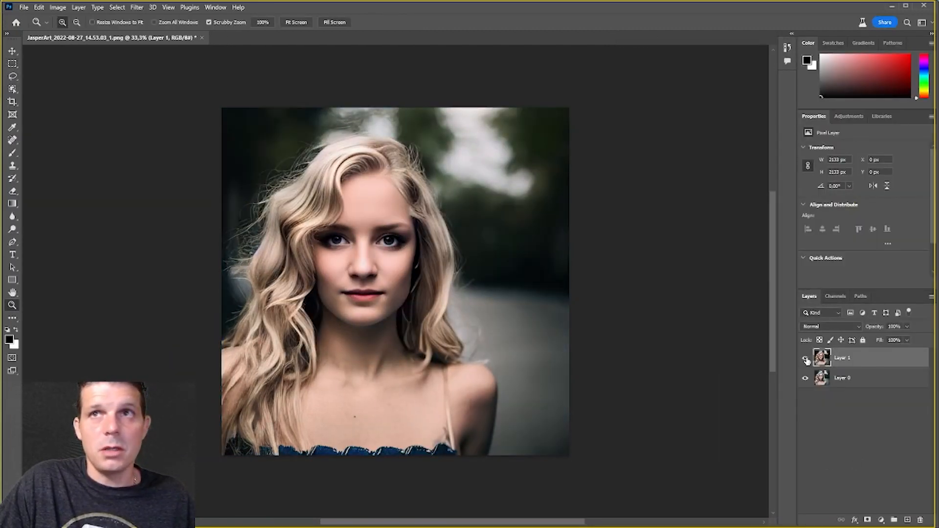
{"action": "left_click", "coordinate": [806, 360]}
{"action": "left_click", "coordinate": [806, 360]}
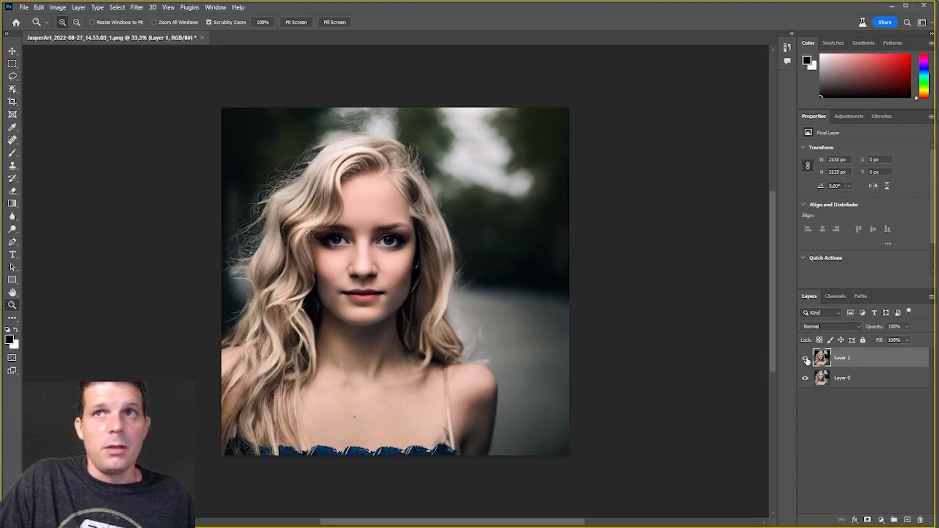
{"action": "left_click", "coordinate": [806, 360]}
{"action": "left_click", "coordinate": [805, 360]}
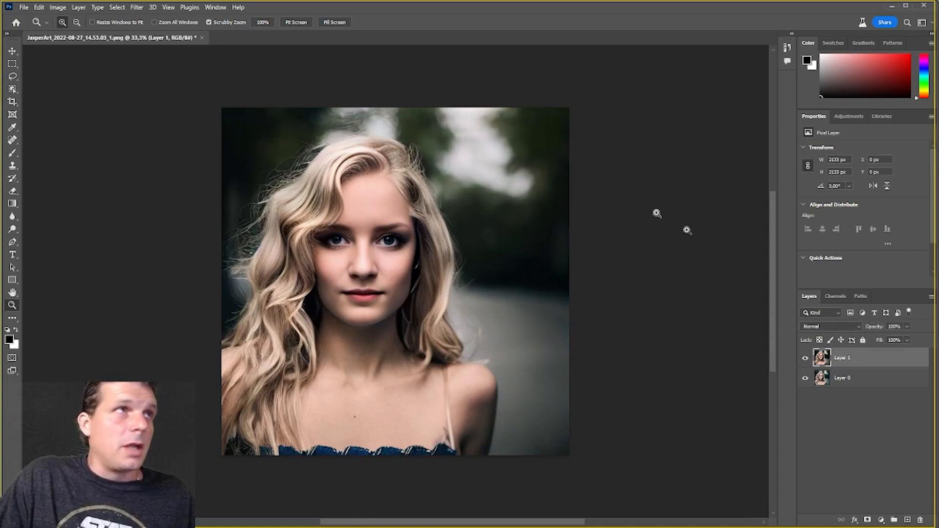
Step: Open the Camera Raw Filter on Layer 1 and set Sharpening to 6 in the detail settings
{"action": "left_click", "coordinate": [136, 8]}
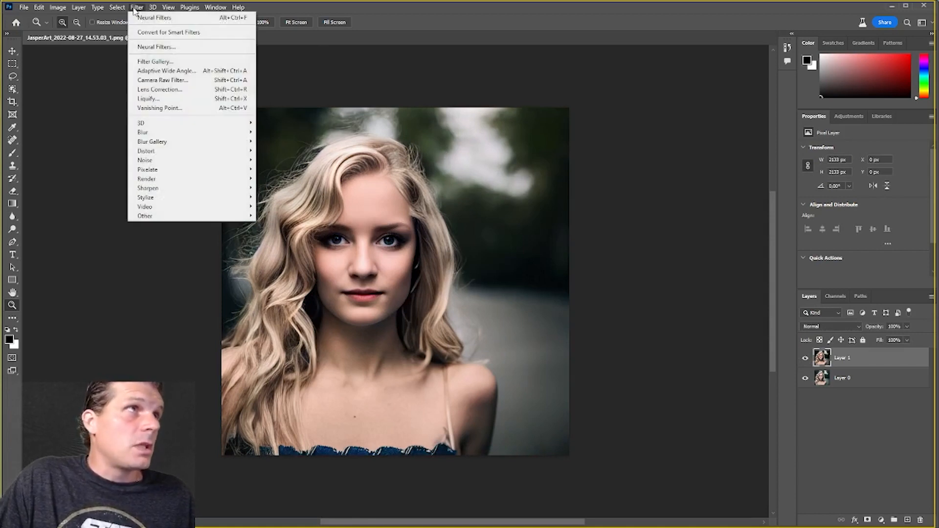
{"action": "left_click", "coordinate": [156, 81]}
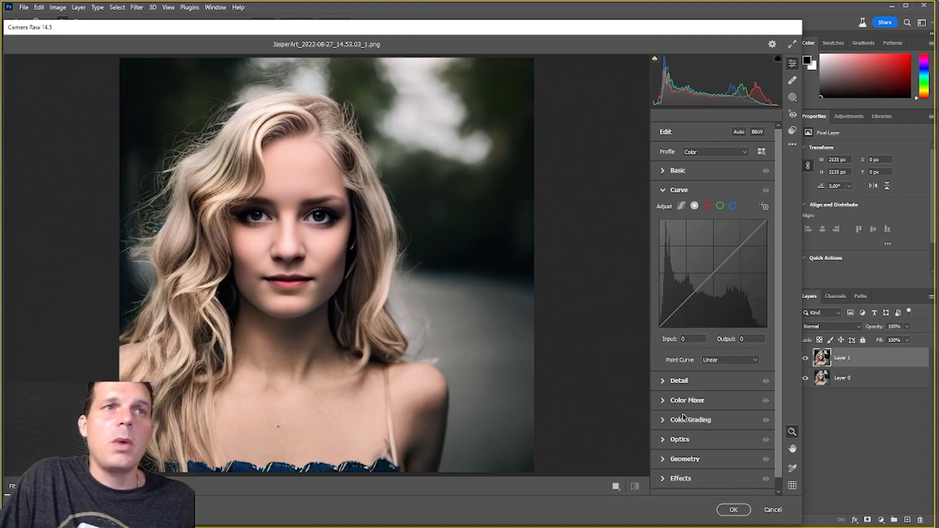
{"action": "left_click", "coordinate": [663, 385]}
{"action": "left_click_drag", "start_coordinate": [662, 237], "coordinate": [665, 237]}
{"action": "left_click_drag", "start_coordinate": [666, 237], "coordinate": [665, 236]}
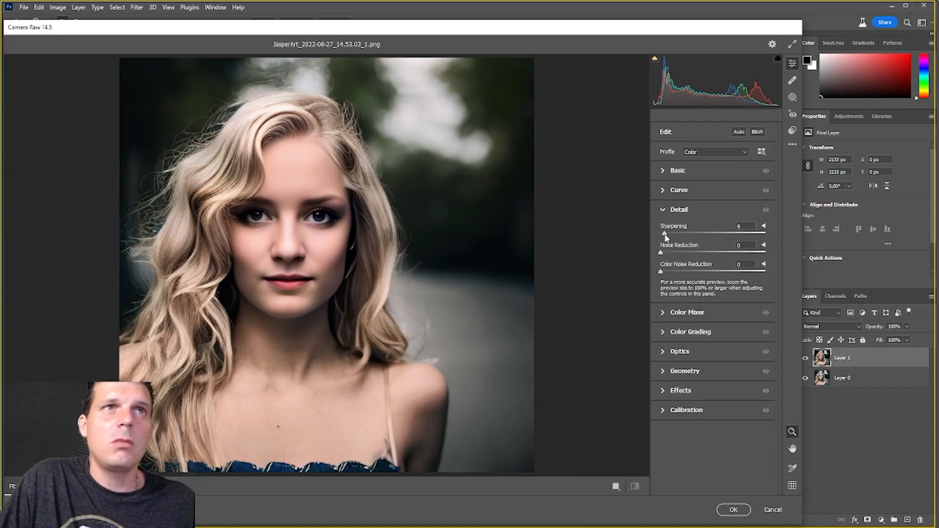
{"action": "left_click", "coordinate": [744, 226]}
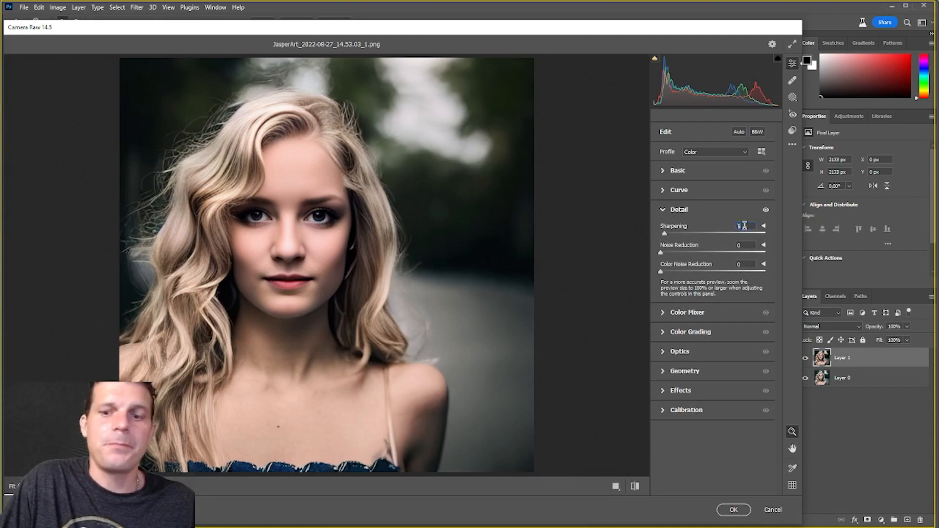
Step: Shape the tone curve with a slightly lowered shadow point and a highlight point at input 189, output 185
{"action": "left_click", "coordinate": [663, 210]}
{"action": "left_click", "coordinate": [663, 191]}
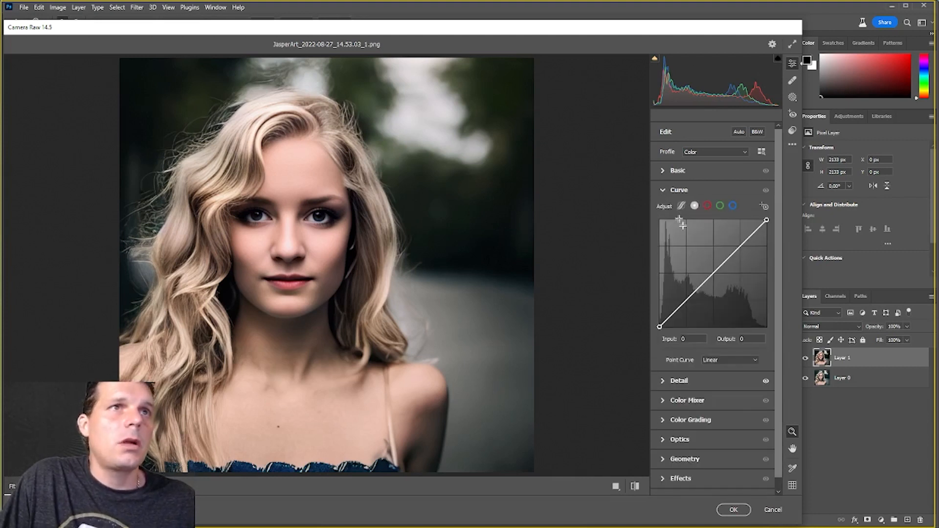
{"action": "left_click", "coordinate": [687, 300]}
{"action": "left_click_drag", "start_coordinate": [688, 302], "coordinate": [689, 303]}
{"action": "left_click", "coordinate": [738, 250]}
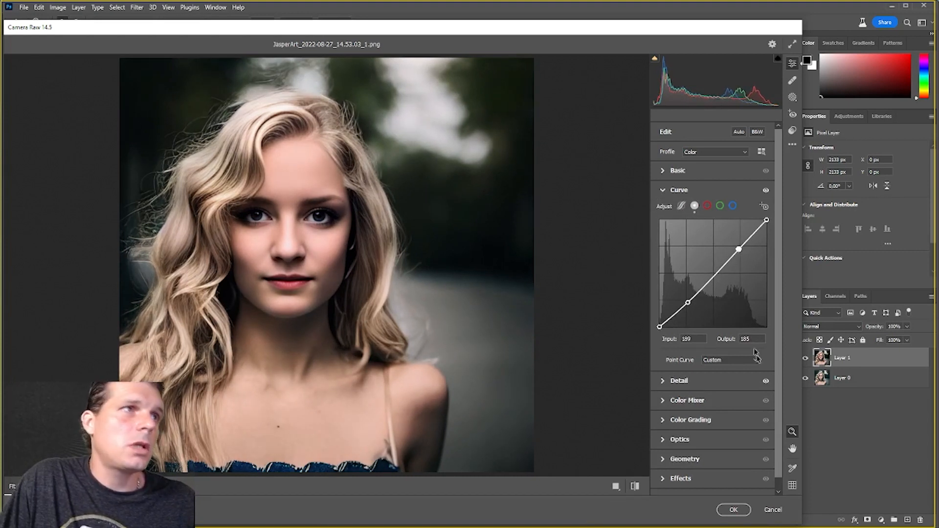
Step: Color grade the midtones to hue 27, saturation 25, and the shadows to hue 232, saturation 25
{"action": "left_click", "coordinate": [664, 420]}
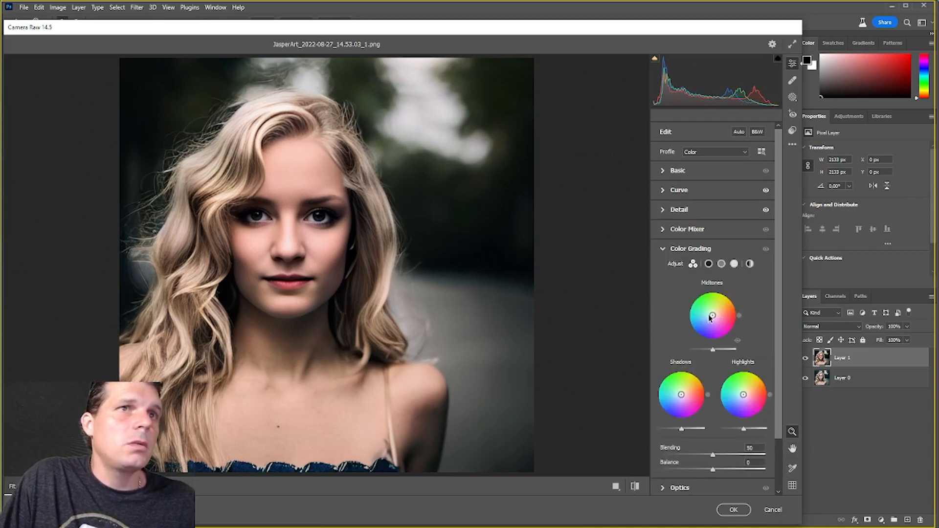
{"action": "left_click_drag", "start_coordinate": [712, 318], "coordinate": [717, 314]}
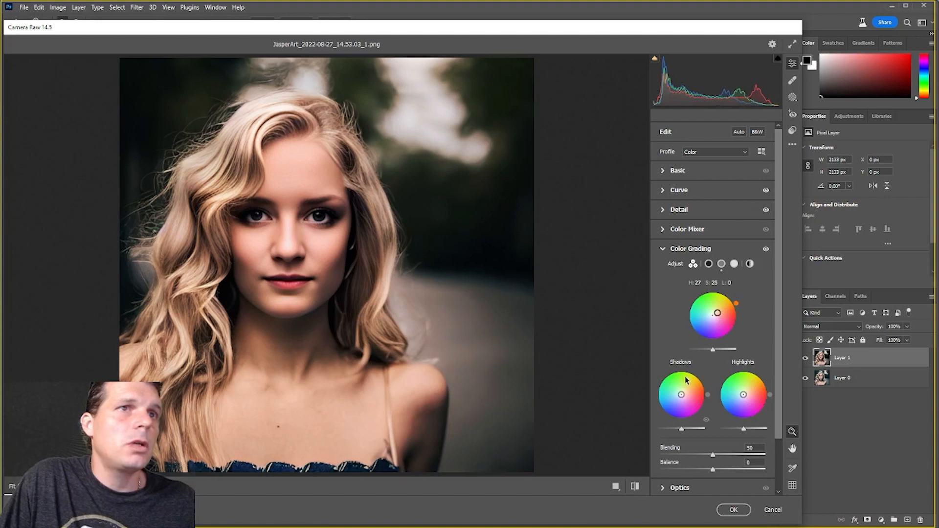
{"action": "left_click_drag", "start_coordinate": [681, 397], "coordinate": [678, 399]}
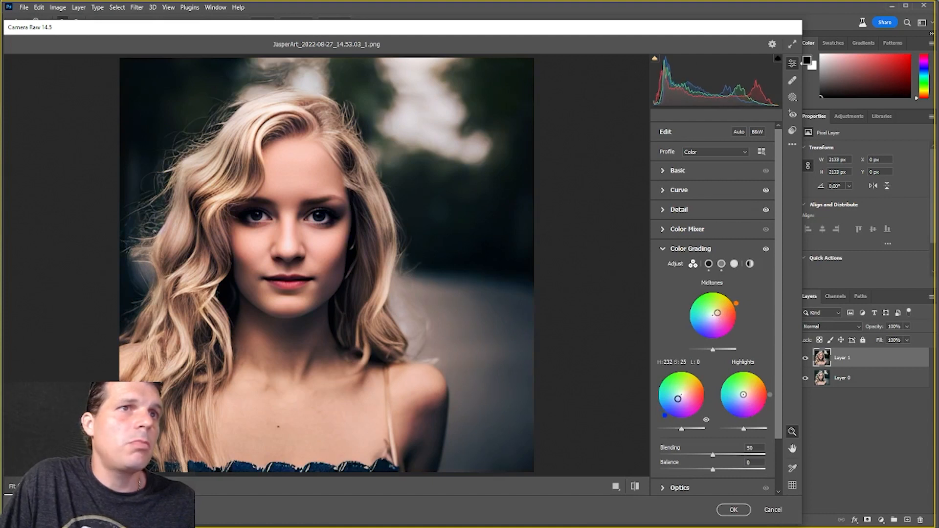
Step: Compare the default and current Camera Raw settings, then apply the adjustments to Layer 1
{"action": "left_click", "coordinate": [635, 486]}
{"action": "left_click", "coordinate": [636, 486]}
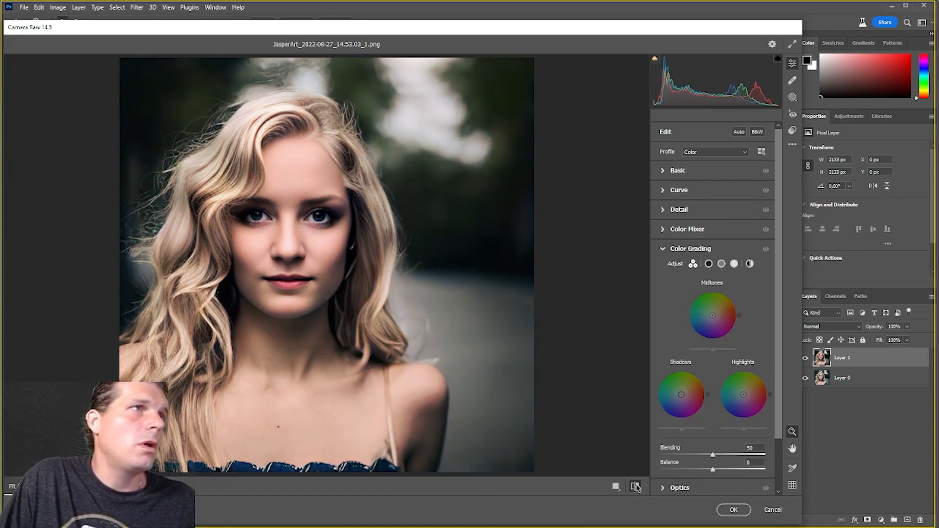
{"action": "left_click", "coordinate": [635, 486]}
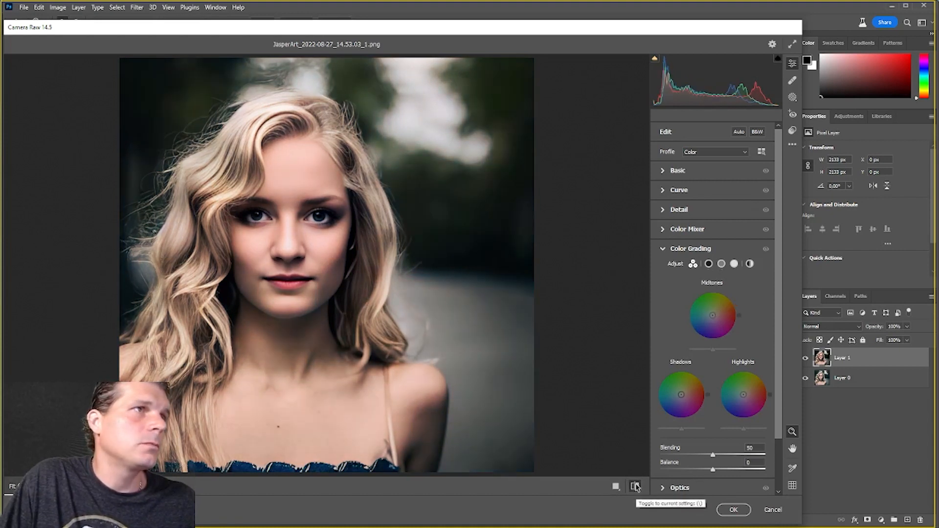
{"action": "left_click", "coordinate": [636, 486]}
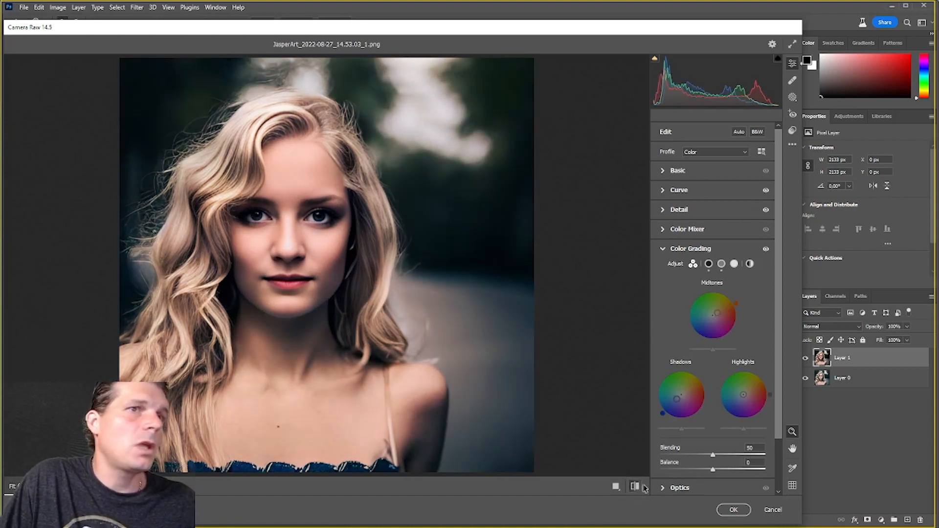
{"action": "left_click", "coordinate": [733, 510]}
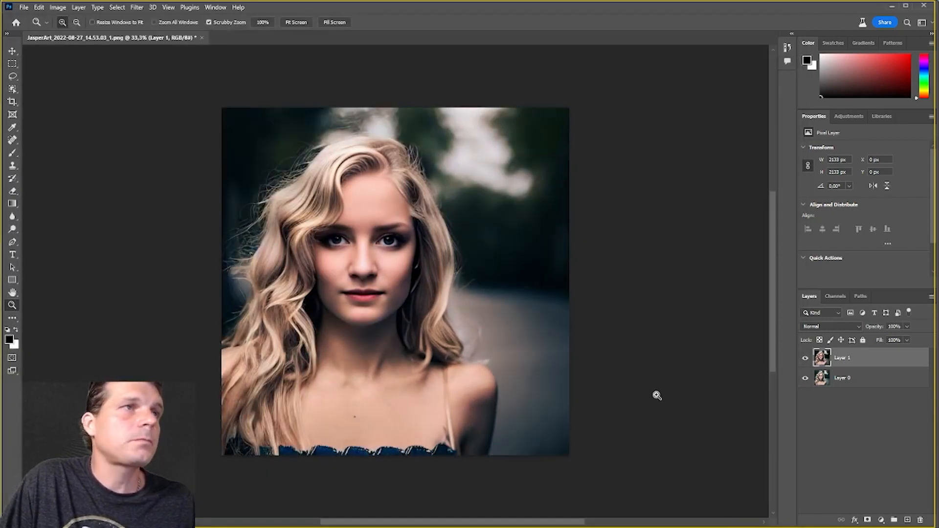
Step: Add a Levels adjustment layer above Layer 1 with midtones at 1.32 and output black at 6
{"action": "left_click", "coordinate": [882, 520]}
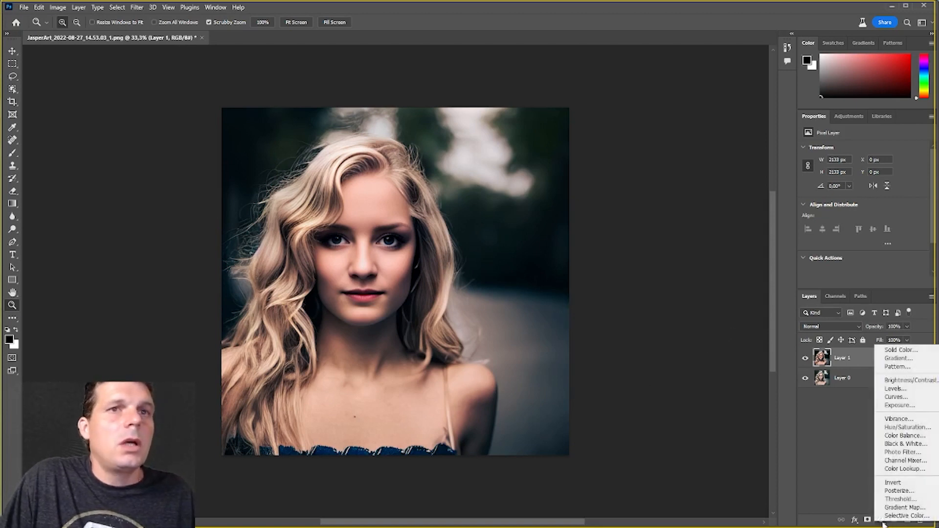
{"action": "left_click", "coordinate": [892, 390]}
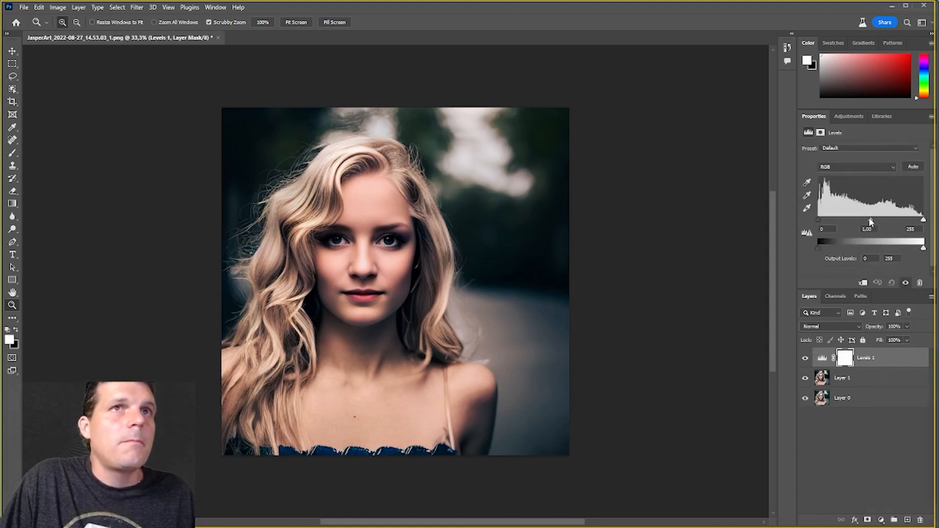
{"action": "left_click_drag", "start_coordinate": [870, 220], "coordinate": [860, 219]}
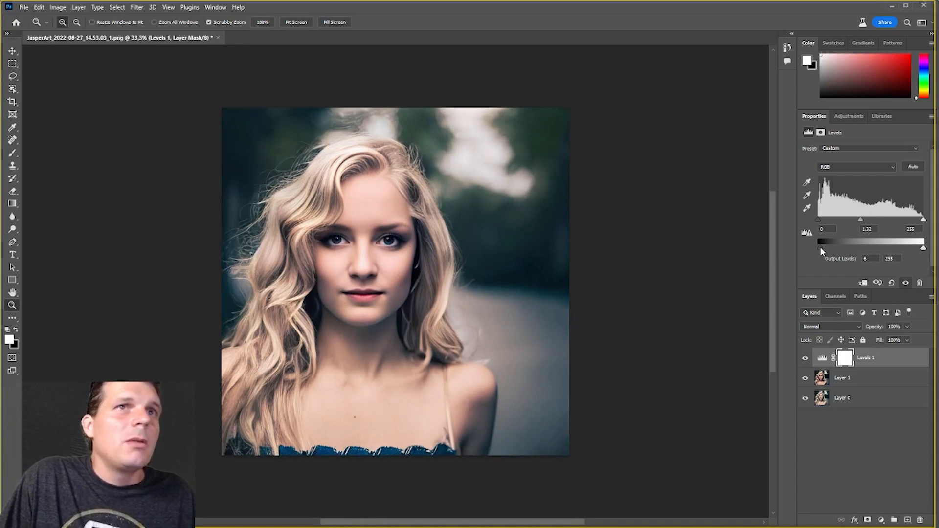
Step: Set the Levels output black to 2 and compare the portrait with the Levels 1 layer off and on
{"action": "left_click_drag", "start_coordinate": [821, 248], "coordinate": [819, 248]}
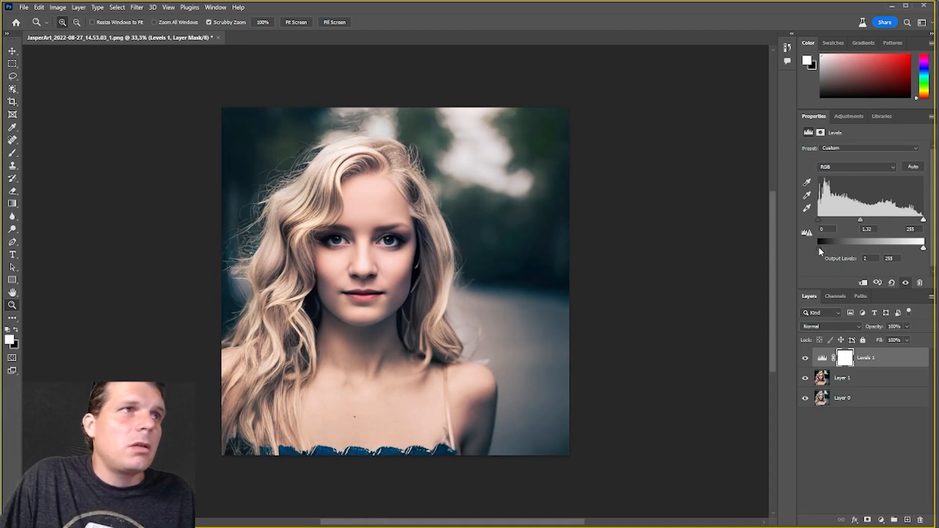
{"action": "left_click", "coordinate": [806, 359]}
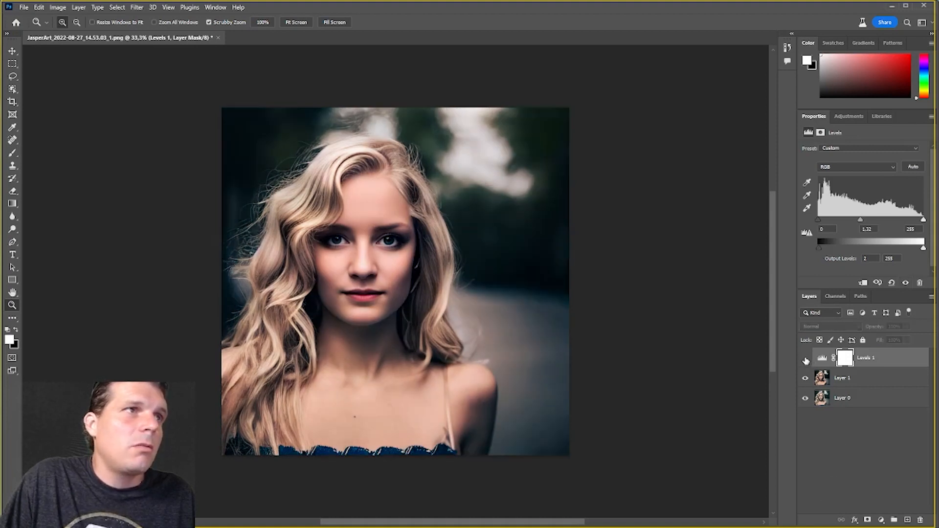
{"action": "left_click", "coordinate": [806, 359]}
{"action": "left_click", "coordinate": [806, 360]}
{"action": "left_click", "coordinate": [806, 359]}
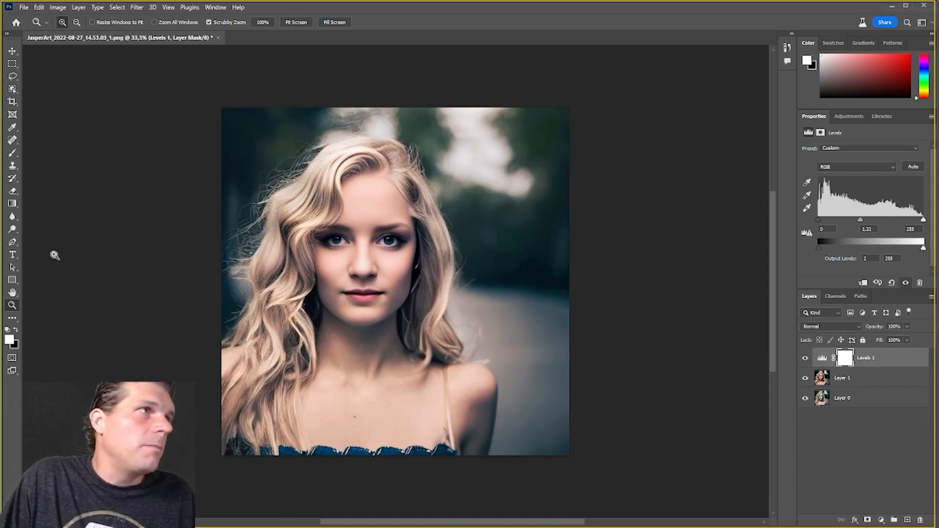
Step: Set up a 50 px Dodge brush with the Midtones range and select Layer 1 to lighten the eyes
{"action": "left_click", "coordinate": [12, 232]}
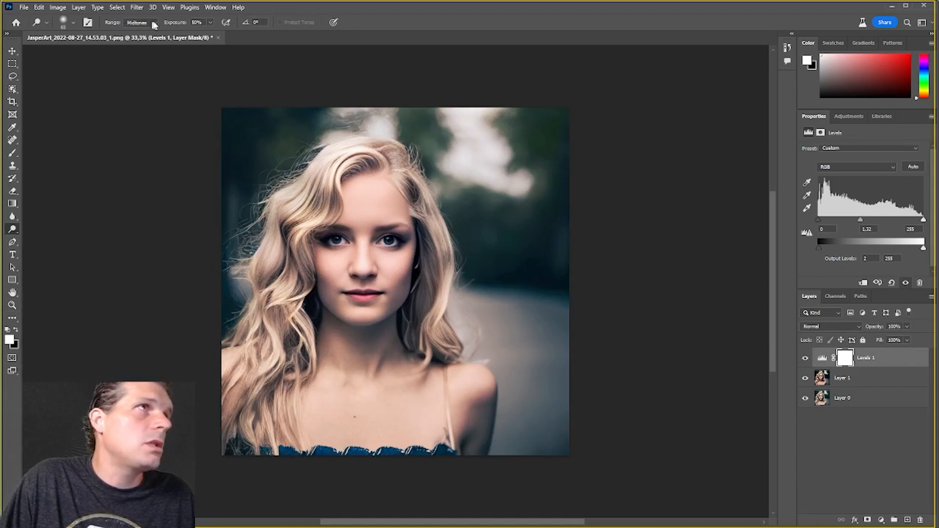
{"action": "key", "text": "z"}
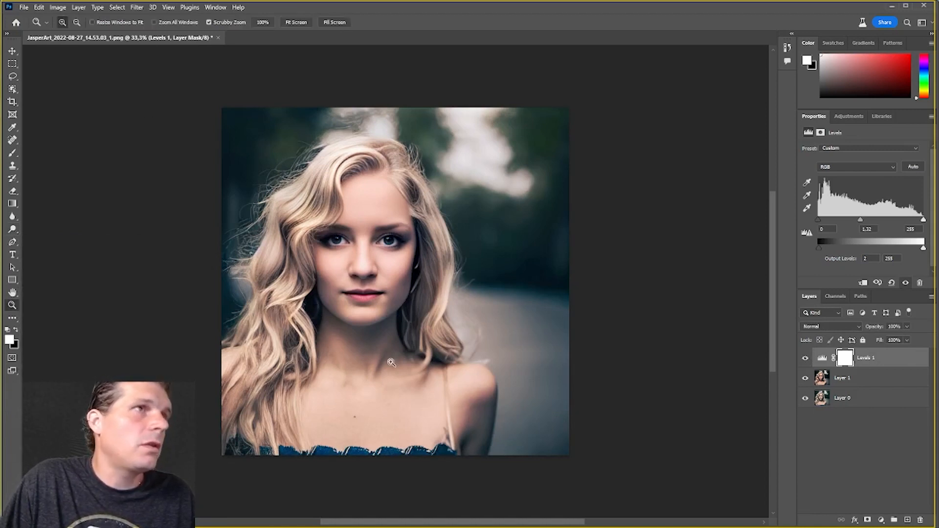
{"action": "left_click", "coordinate": [340, 234]}
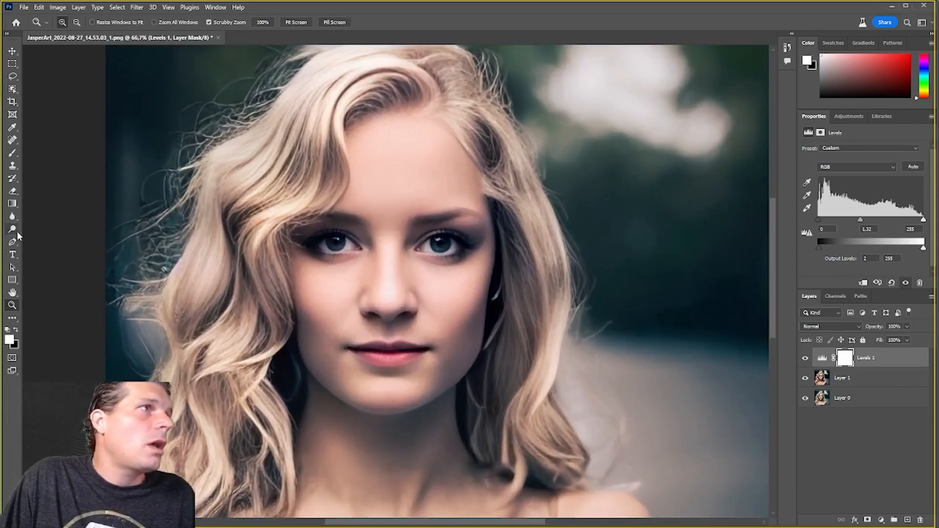
{"action": "left_click", "coordinate": [14, 230]}
{"action": "right_click", "coordinate": [322, 248]}
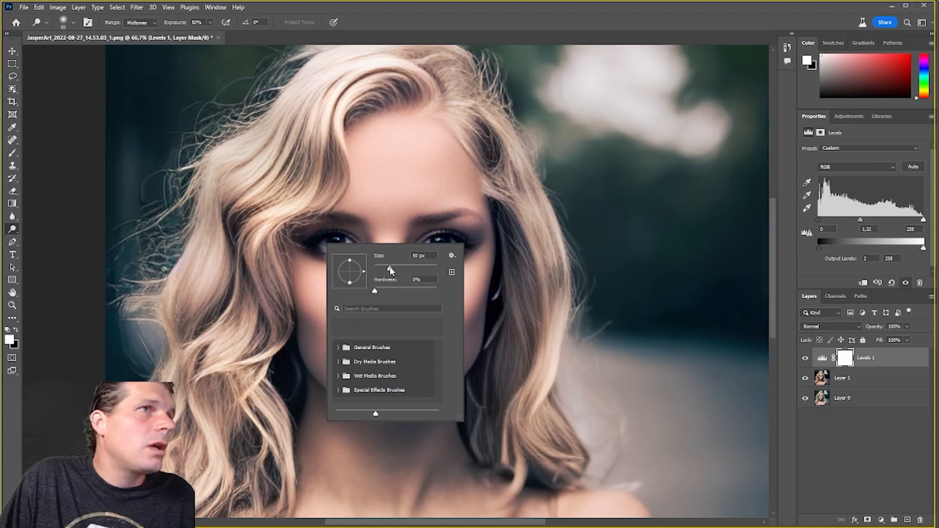
{"action": "left_click", "coordinate": [324, 246]}
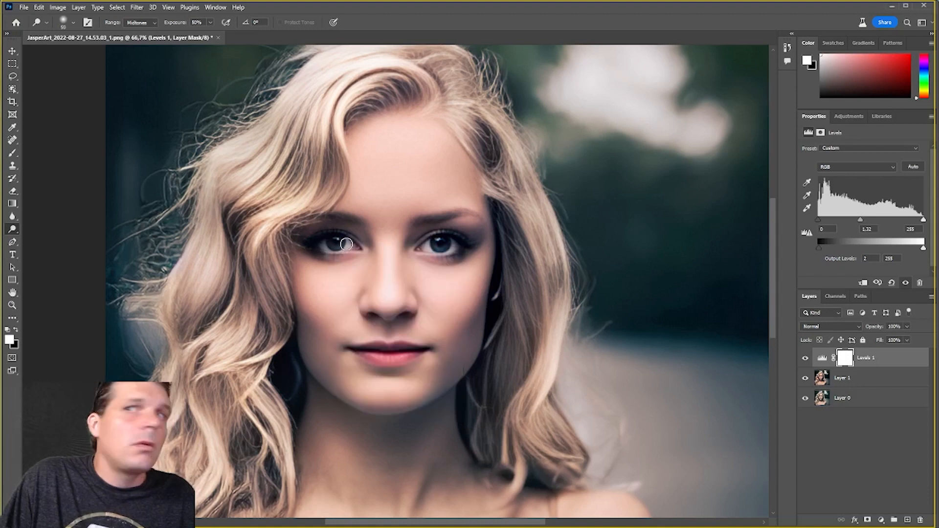
{"action": "left_click", "coordinate": [853, 381]}
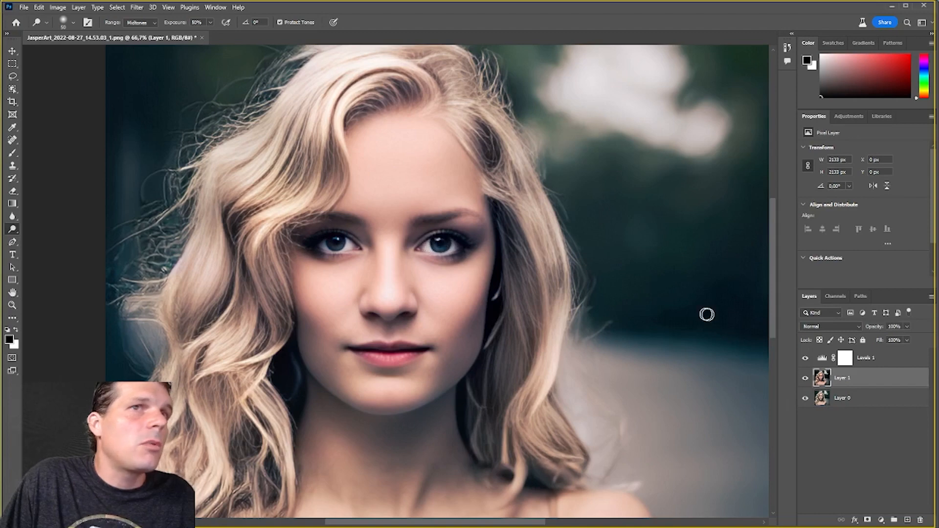
Step: Compare the portrait with Layer 1 hidden and shown, and examine the eyes and facial skin up close
{"action": "left_click", "coordinate": [805, 379]}
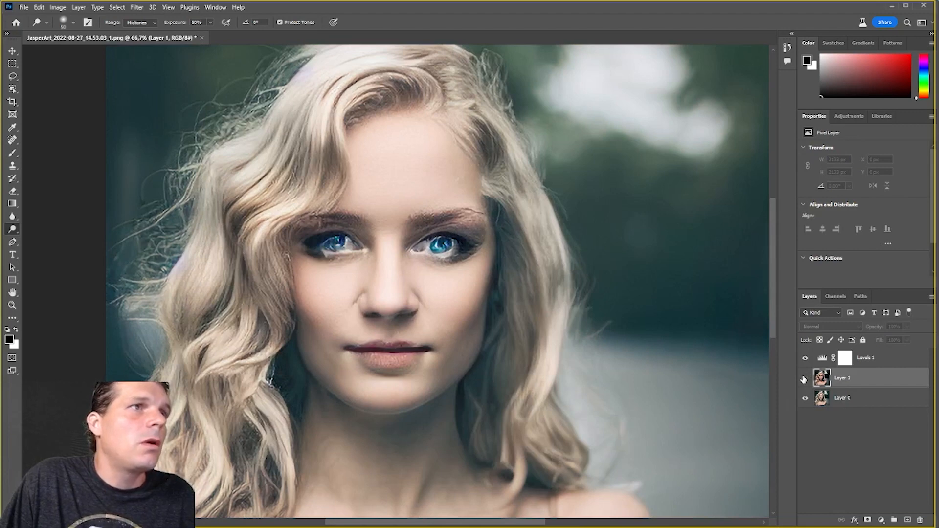
{"action": "left_click", "coordinate": [805, 379]}
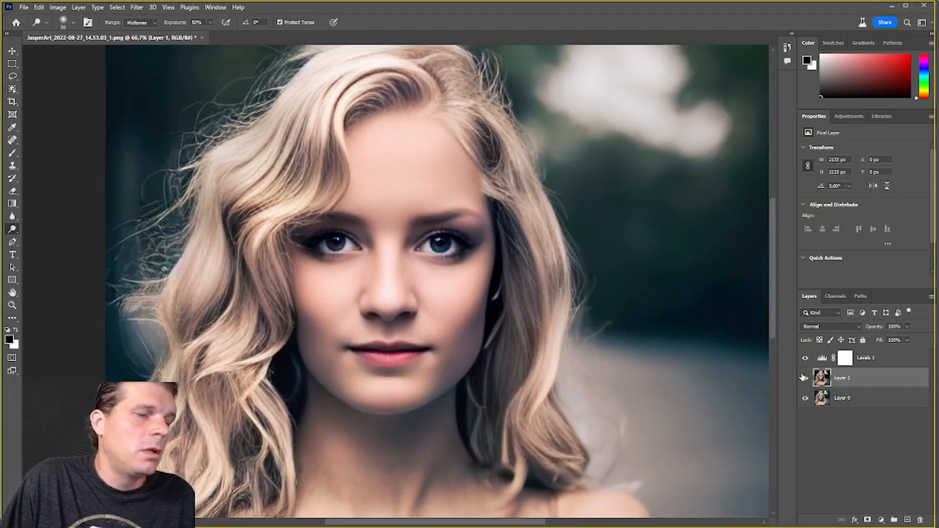
{"action": "key", "text": "z"}
{"action": "left_click", "coordinate": [661, 318], "text": "alt"}
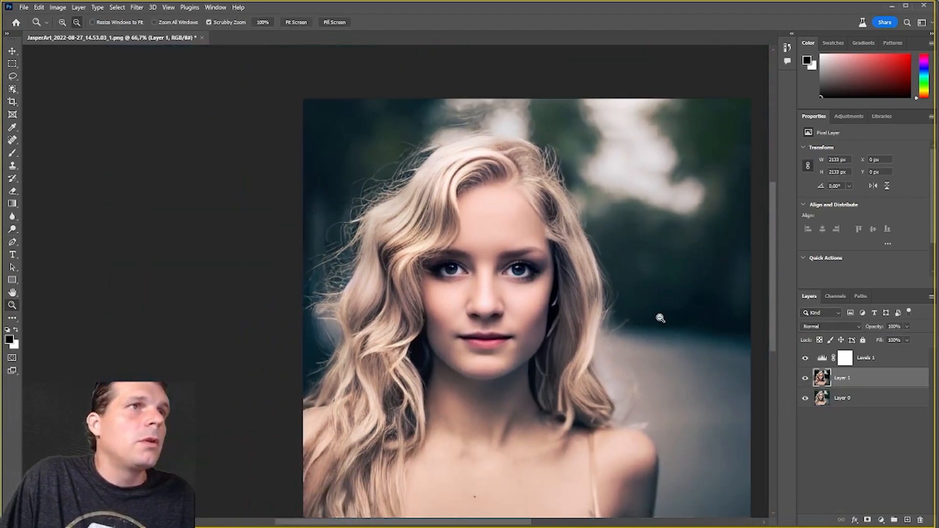
{"action": "left_click_drag", "start_coordinate": [581, 319], "coordinate": [542, 287]}
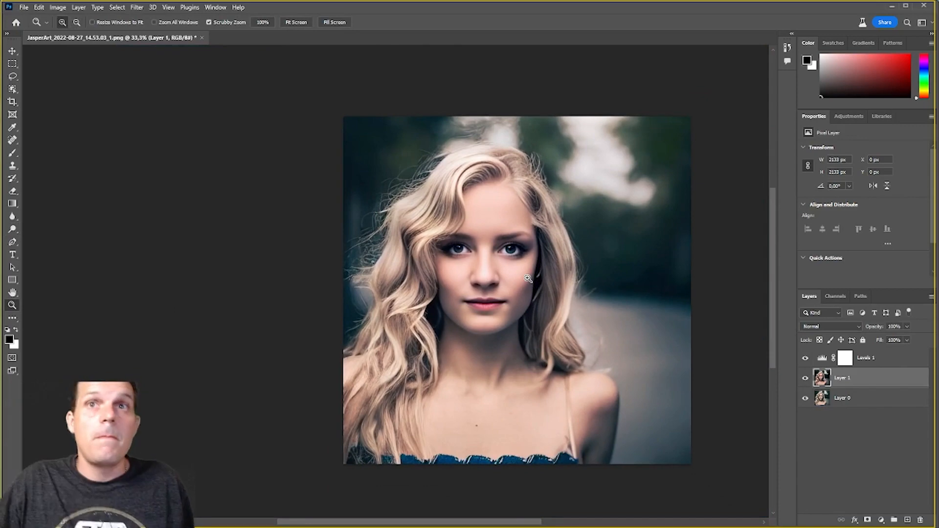
{"action": "left_click", "coordinate": [492, 282]}
{"action": "left_click", "coordinate": [491, 282]}
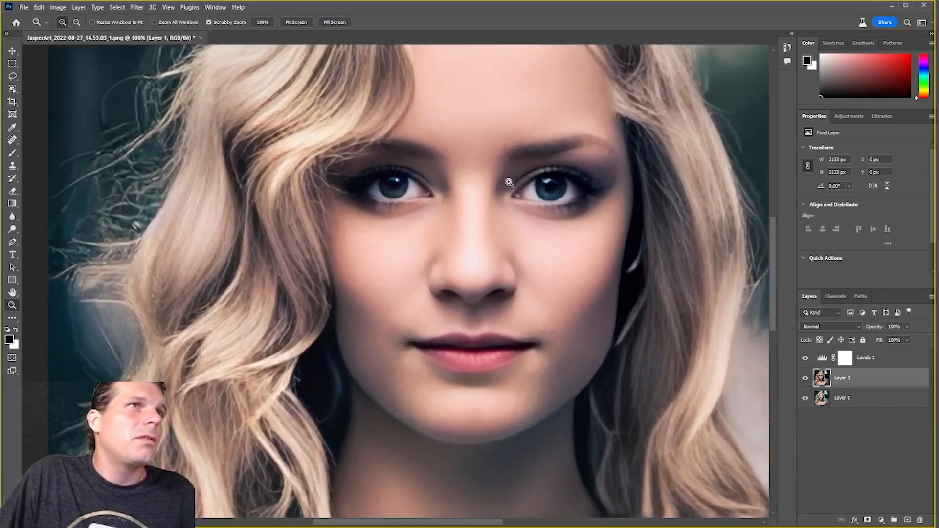
{"action": "left_click_drag", "start_coordinate": [512, 195], "coordinate": [488, 235]}
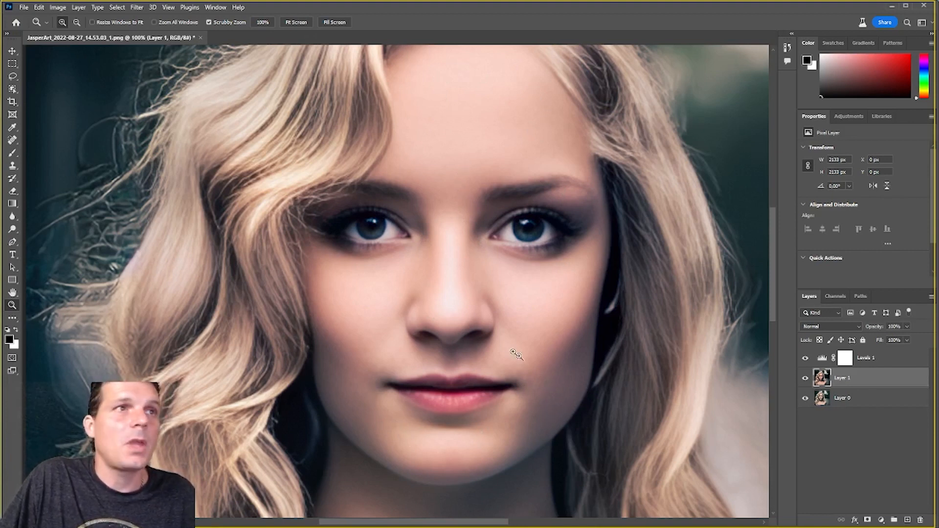
{"action": "left_click", "coordinate": [490, 333], "text": "alt"}
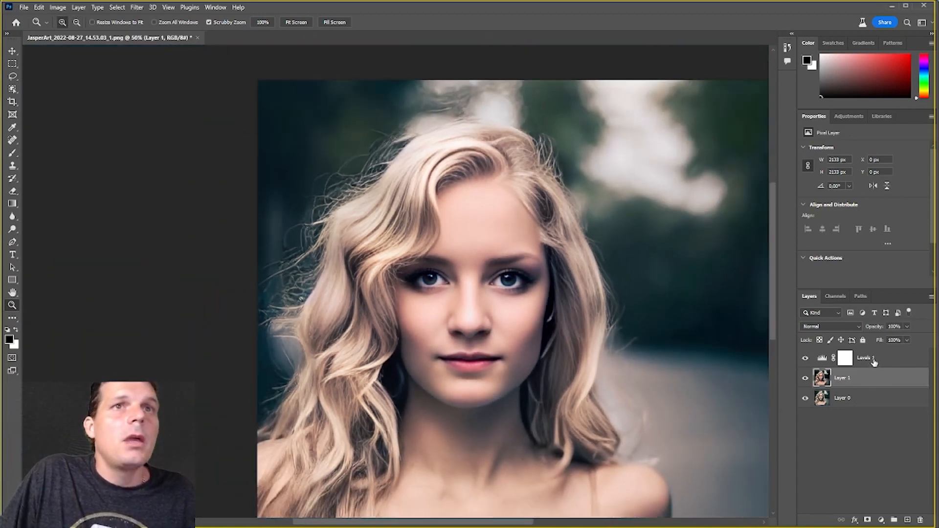
Step: Hide Layer 0 and merge the visible Levels 1 adjustment with Layer 1
{"action": "left_click", "coordinate": [846, 359]}
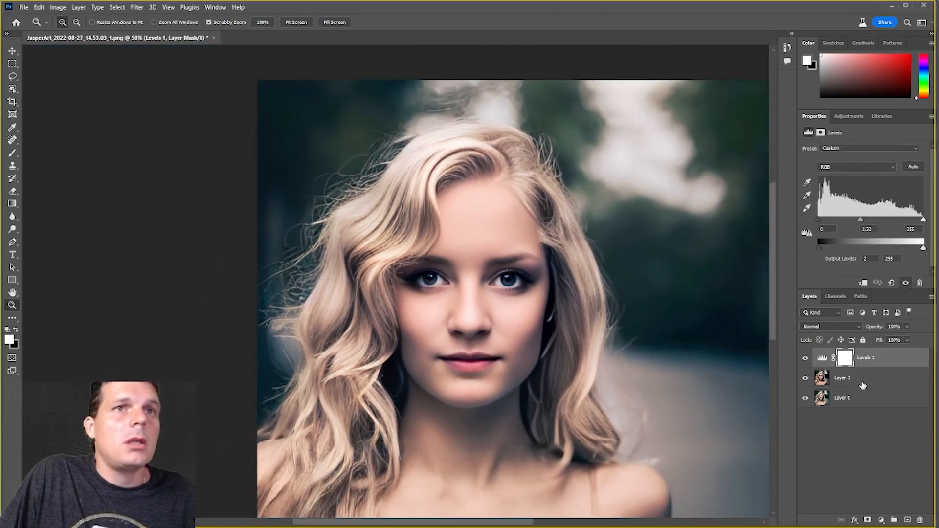
{"action": "left_click", "coordinate": [805, 398]}
{"action": "left_click", "coordinate": [855, 382]}
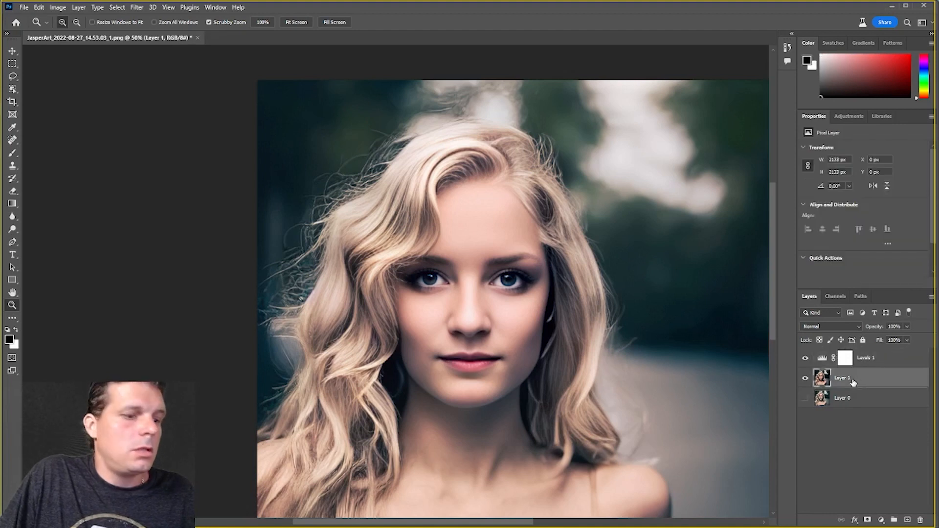
{"action": "key", "text": "alt"}
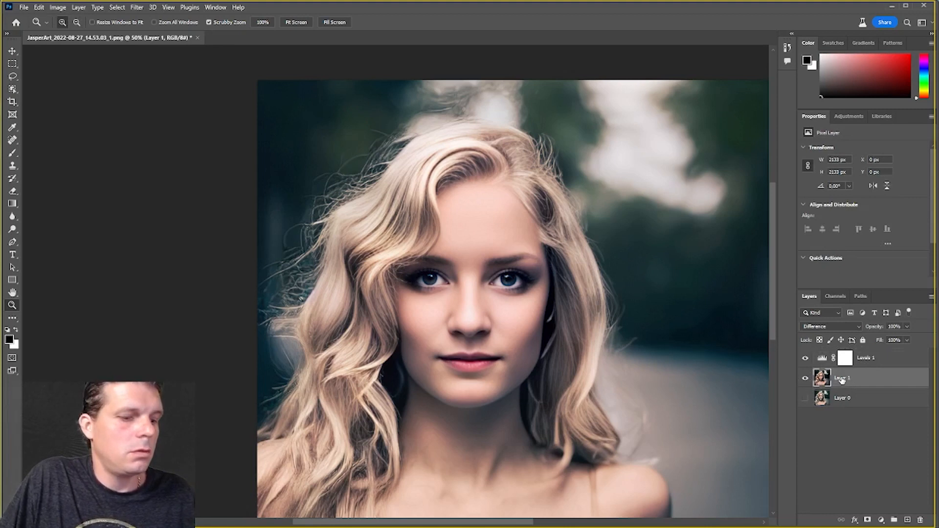
{"action": "key", "text": "ctrl+shift+e"}
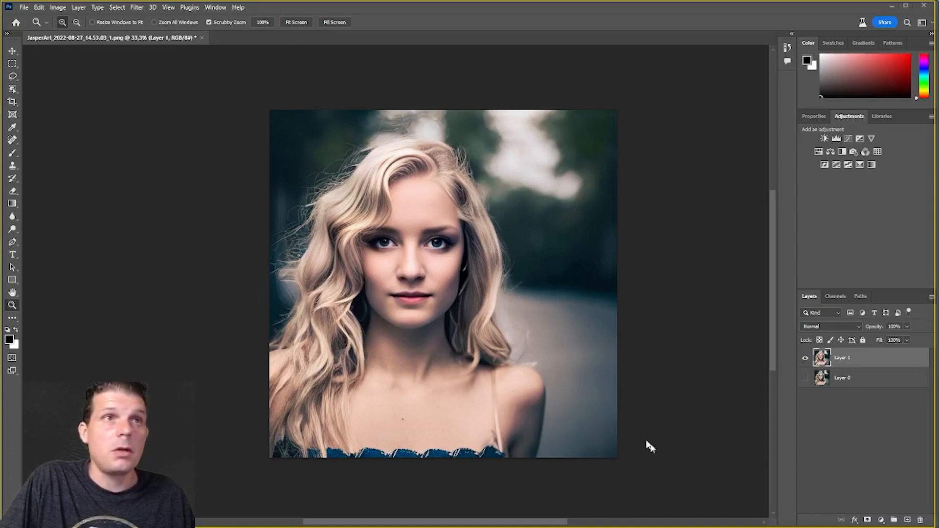
Step: Add a new layer above Layer 1 and fill it with 50% Gray
{"action": "left_click", "coordinate": [908, 520]}
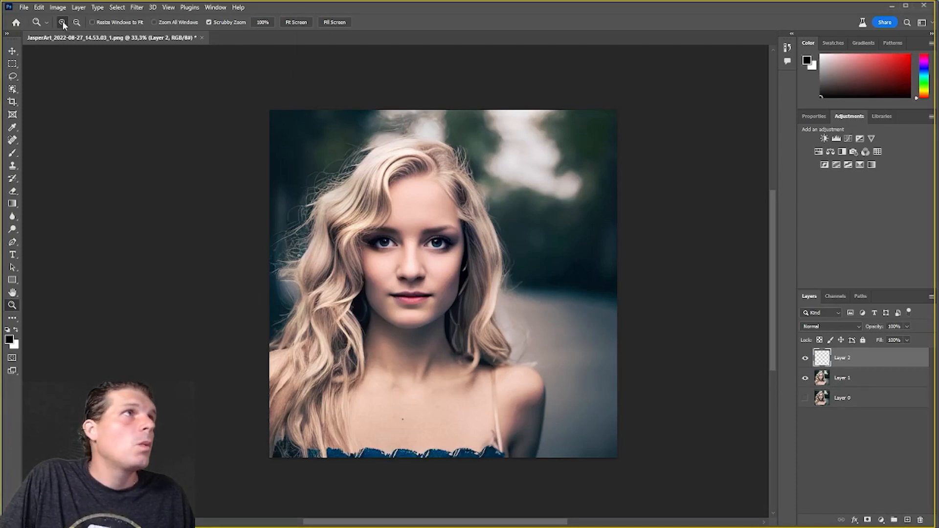
{"action": "left_click", "coordinate": [40, 7]}
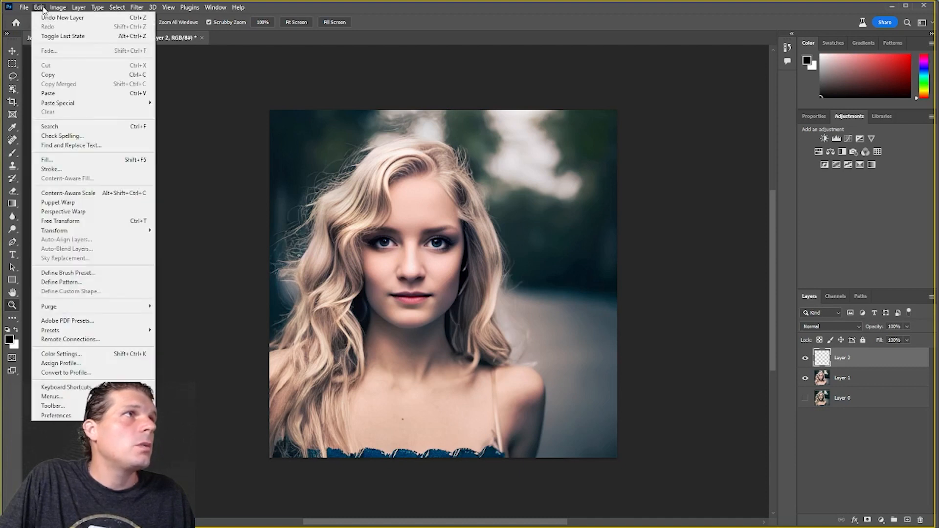
{"action": "left_click", "coordinate": [64, 161]}
{"action": "left_click", "coordinate": [828, 187]}
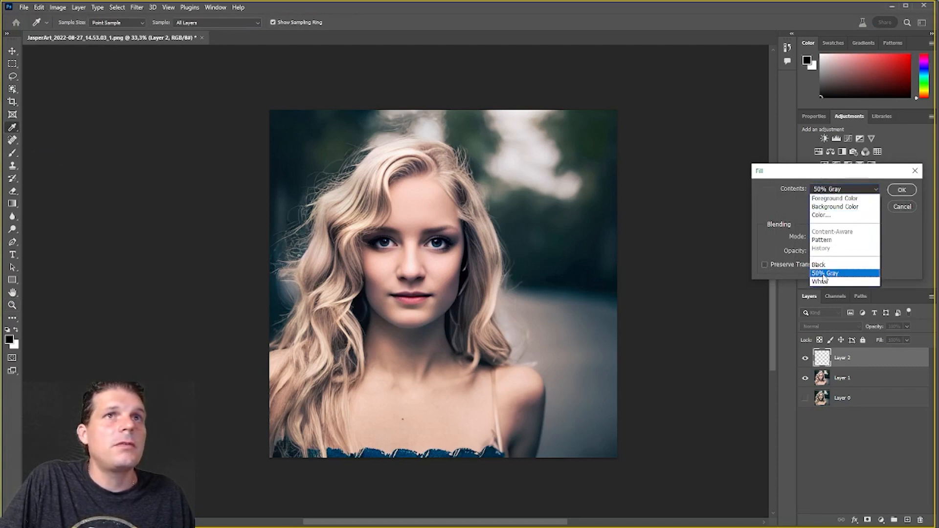
{"action": "left_click", "coordinate": [901, 190]}
{"action": "left_click", "coordinate": [900, 193]}
{"action": "key", "text": "z"}
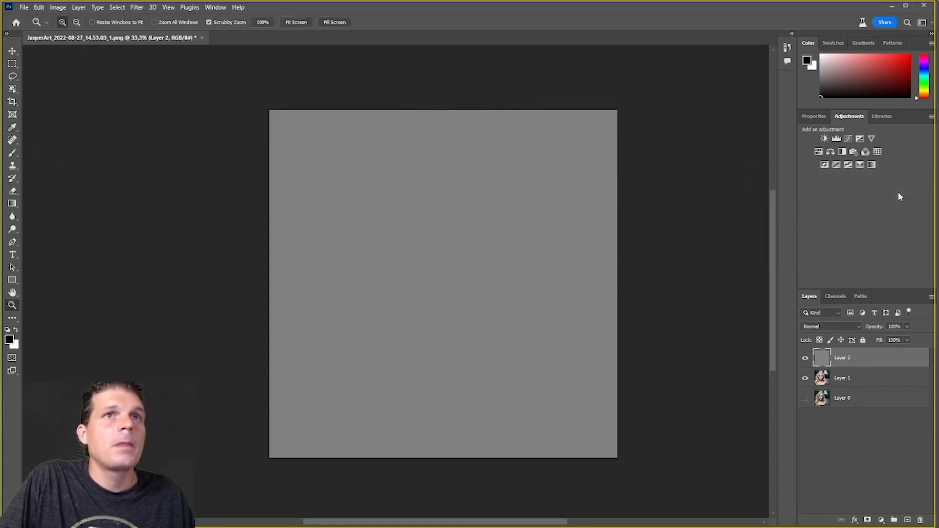
Step: Convert the gray Layer 2 to a smart object and apply a skin-like texture to it from the Filter Gallery
{"action": "right_click", "coordinate": [856, 360]}
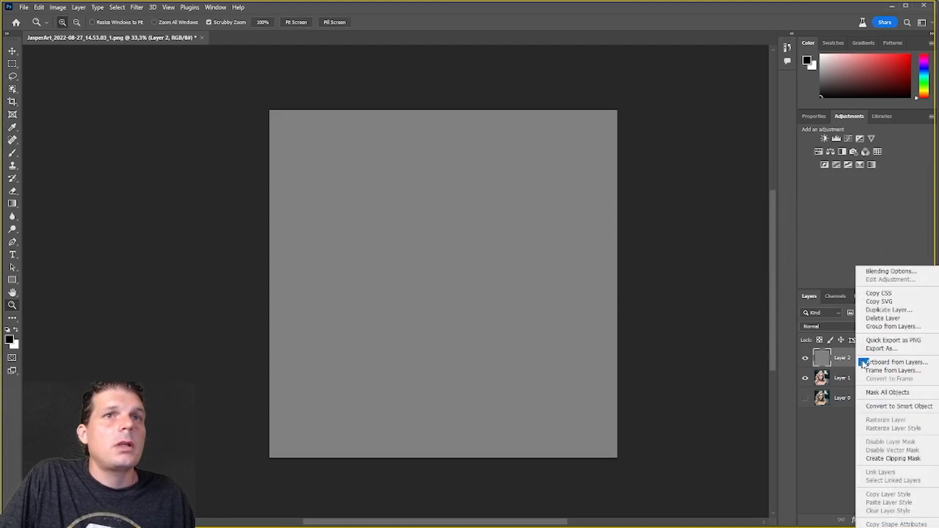
{"action": "left_click", "coordinate": [893, 408]}
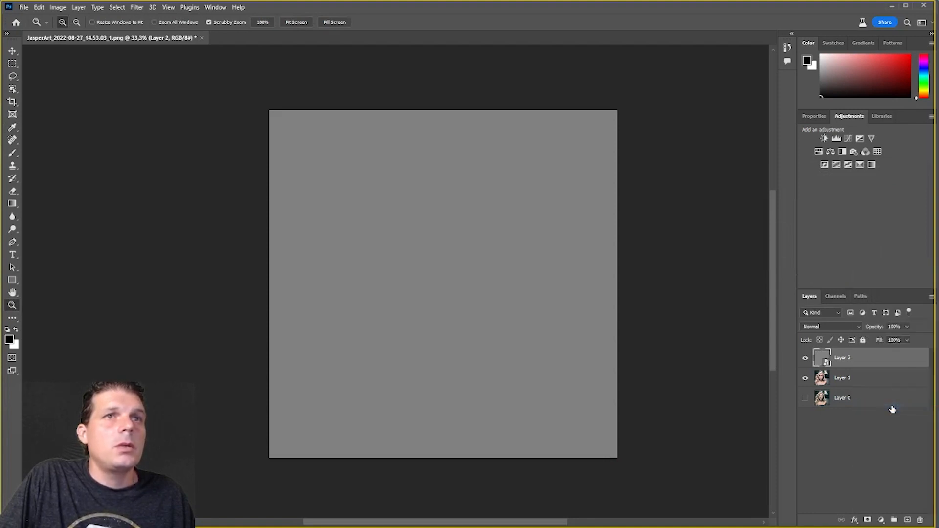
{"action": "left_click", "coordinate": [137, 8]}
{"action": "left_click", "coordinate": [169, 62]}
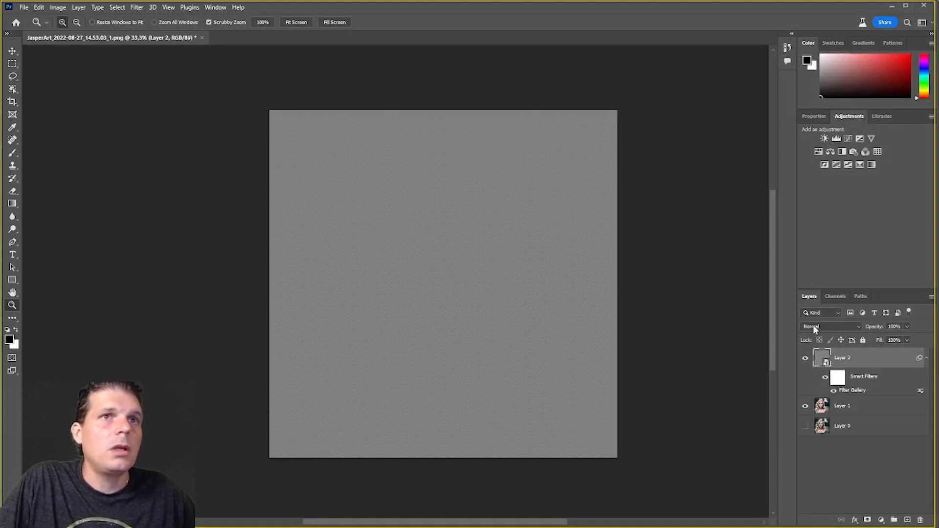
Step: Set Layer 2's blend mode to Soft Light and hide its texture with a black layer mask
{"action": "left_click", "coordinate": [813, 326]}
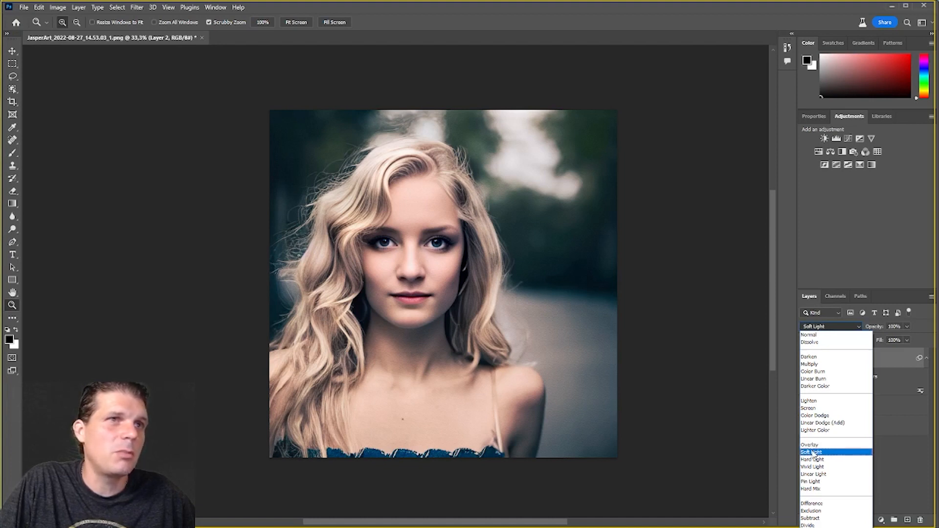
{"action": "left_click", "coordinate": [813, 452]}
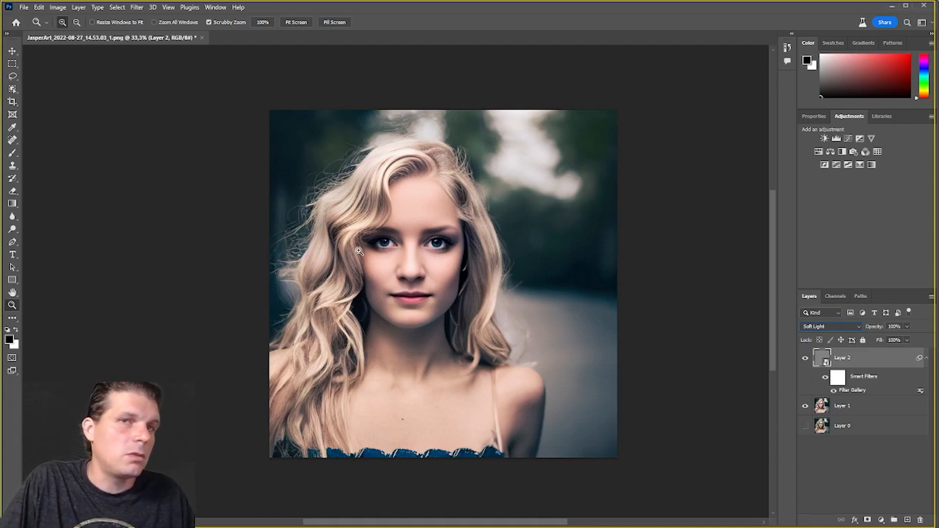
{"action": "left_click_drag", "start_coordinate": [405, 280], "coordinate": [408, 279]}
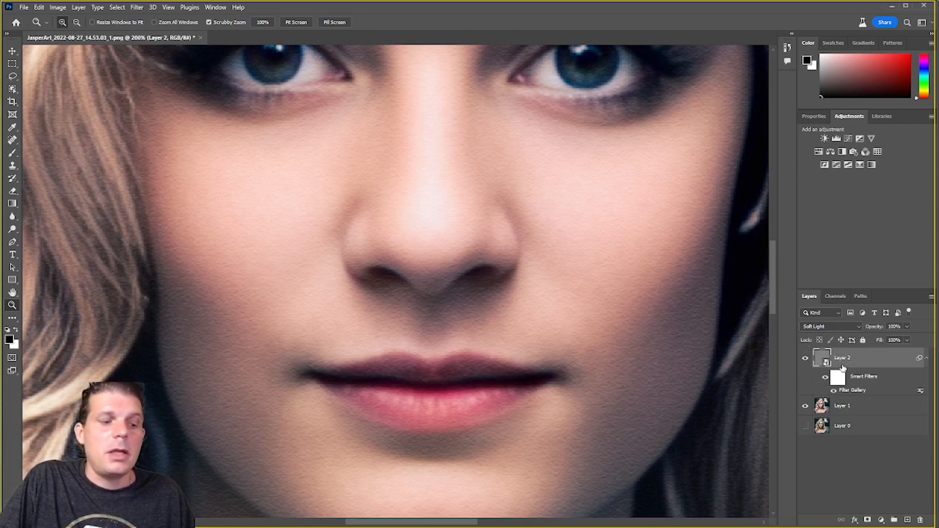
{"action": "left_click", "coordinate": [869, 519], "text": "alt"}
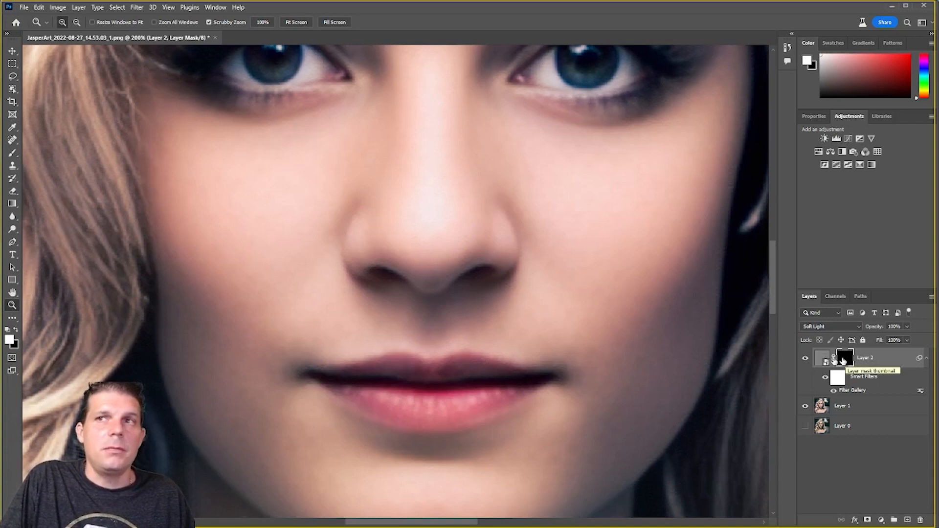
Step: Paint on Layer 2's mask with a white brush at 40% opacity to reveal the skin texture on the cheek at image left
{"action": "key", "text": "b"}
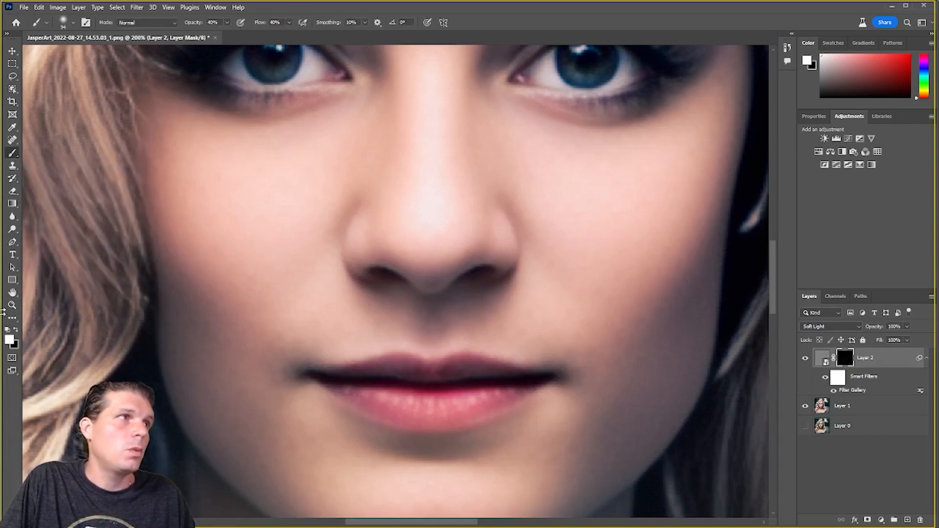
{"action": "left_click", "coordinate": [9, 339]}
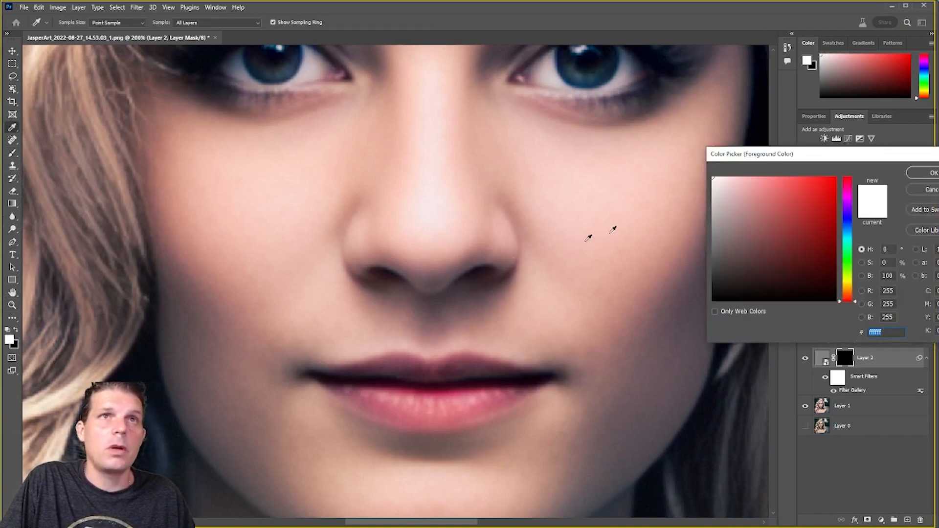
{"action": "left_click", "coordinate": [923, 174]}
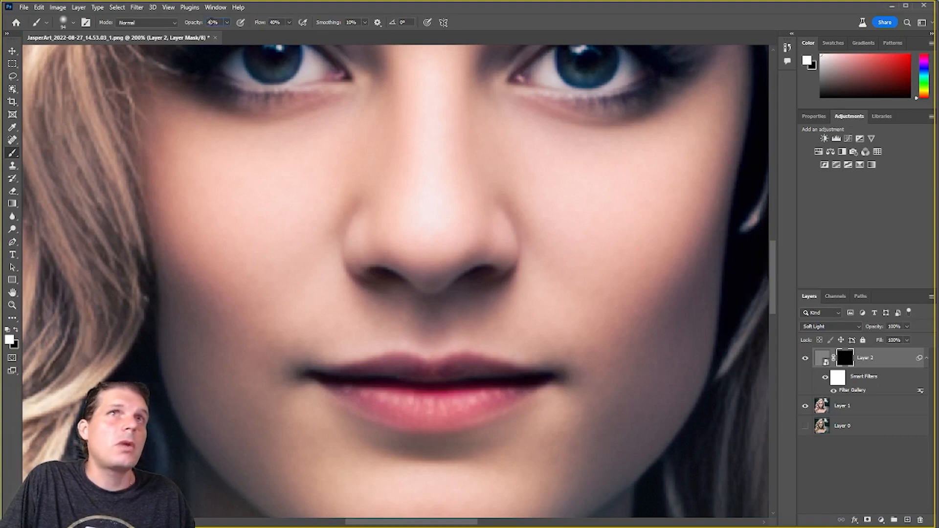
{"action": "key", "text": "Return"}
{"action": "mouse_move", "coordinate": [228, 270]}
{"action": "left_mouse_down"}
{"action": "mouse_move", "coordinate": [216, 339]}
{"action": "mouse_move", "coordinate": [206, 285]}
{"action": "mouse_move", "coordinate": [199, 340]}
{"action": "mouse_move", "coordinate": [213, 357]}
{"action": "mouse_move", "coordinate": [209, 320]}
{"action": "mouse_move", "coordinate": [220, 350]}
{"action": "left_mouse_up"}
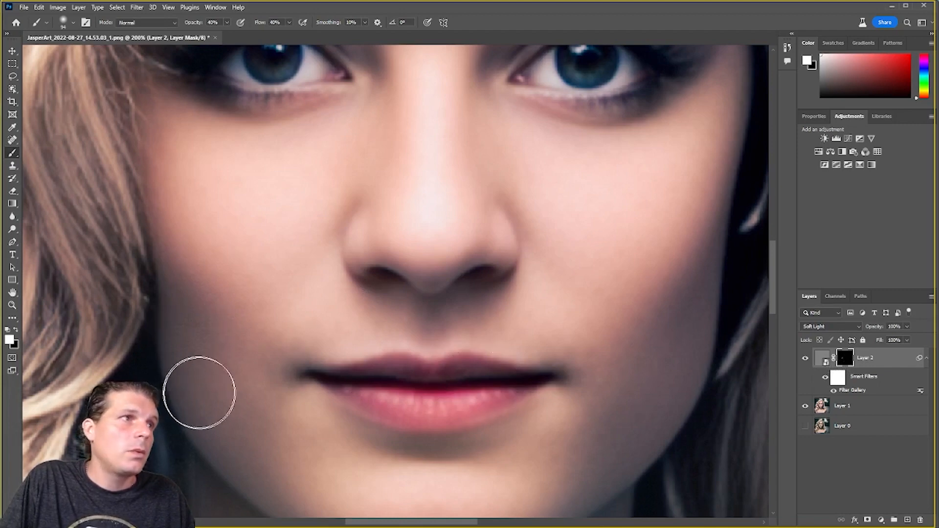
Step: Paint white over the forehead, chin and remaining facial skin on Layer 2's mask to reveal the texture there
{"action": "key", "text": "z"}
{"action": "left_click", "coordinate": [273, 413], "text": "alt"}
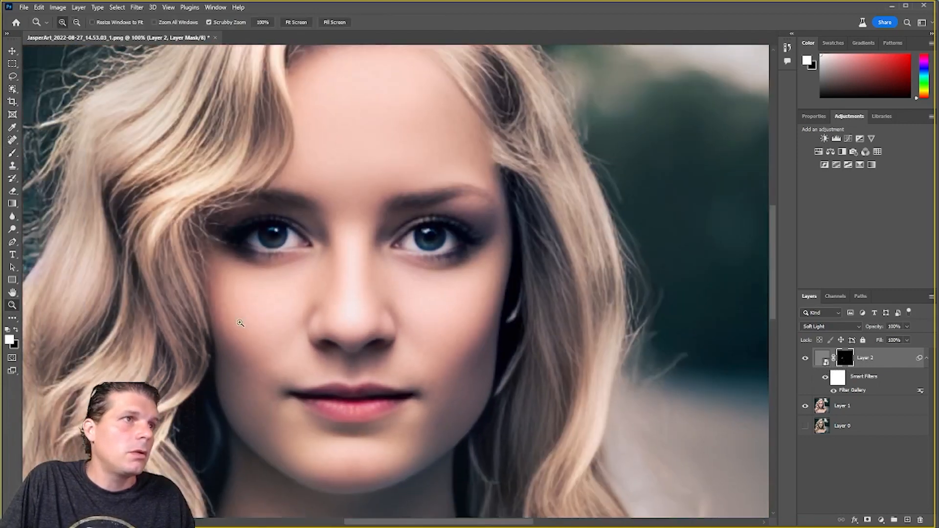
{"action": "key", "text": "b"}
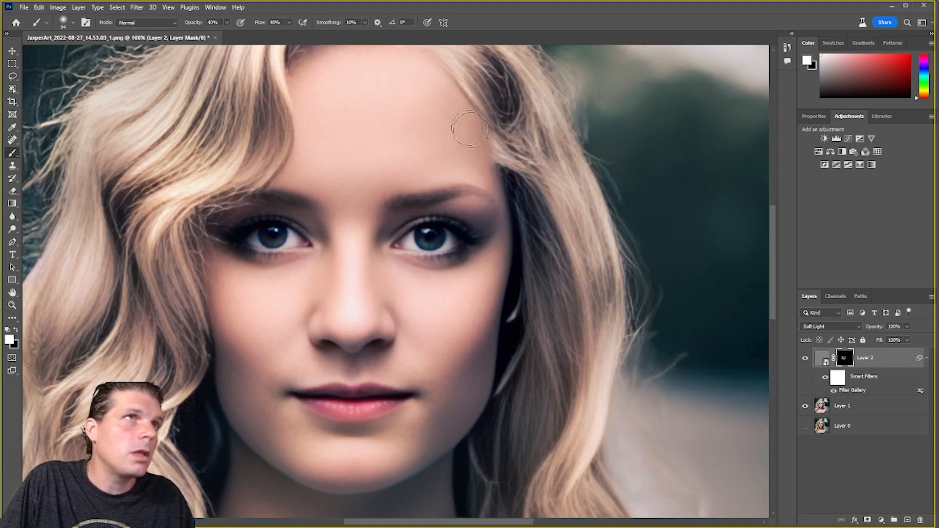
{"action": "left_click_drag", "start_coordinate": [377, 80], "coordinate": [406, 130]}
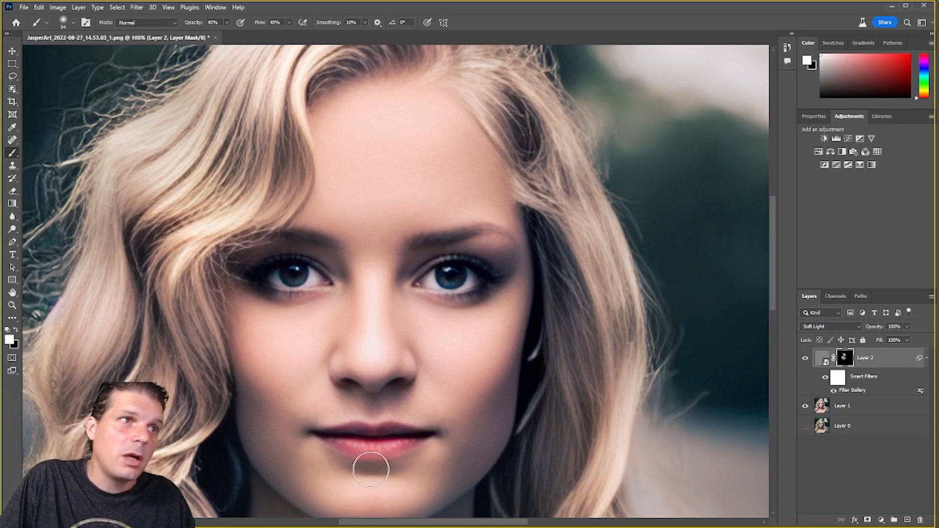
{"action": "mouse_move", "coordinate": [362, 490]}
{"action": "left_mouse_down"}
{"action": "mouse_move", "coordinate": [360, 474]}
{"action": "mouse_move", "coordinate": [303, 420]}
{"action": "mouse_move", "coordinate": [309, 393]}
{"action": "left_mouse_up"}
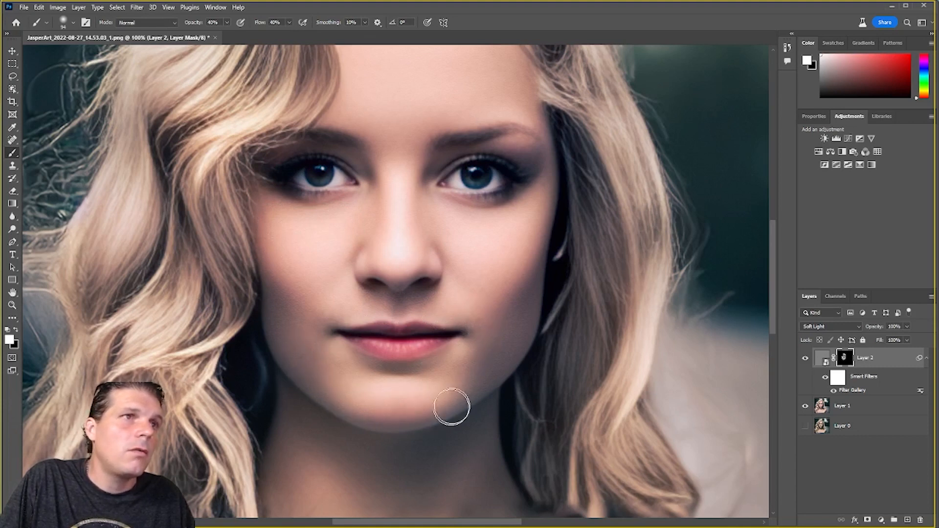
{"action": "scroll", "coordinate": [509, 235], "scroll_direction": "up", "scroll_amount": 5}
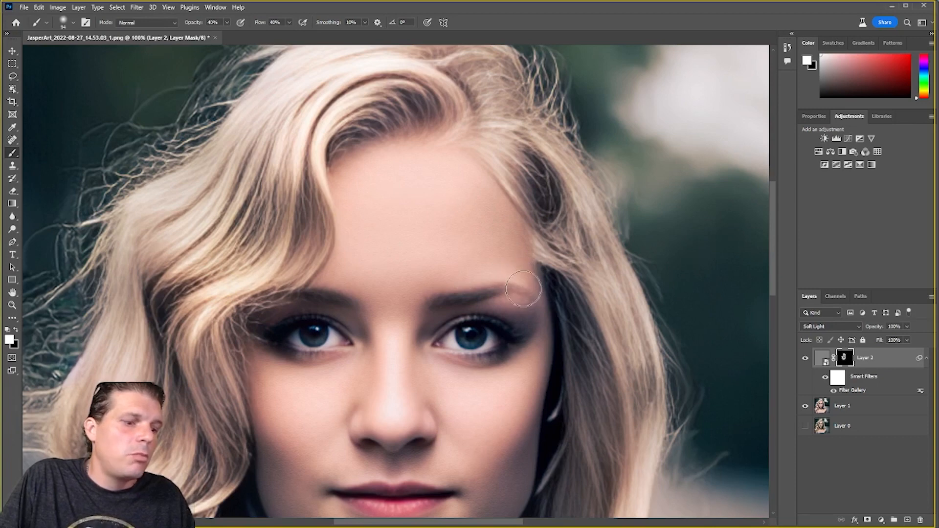
Step: Examine the face up close with Layer 2 switched off and on to compare the skin with and without texture
{"action": "key", "text": "z"}
{"action": "left_click", "coordinate": [472, 277], "text": "alt"}
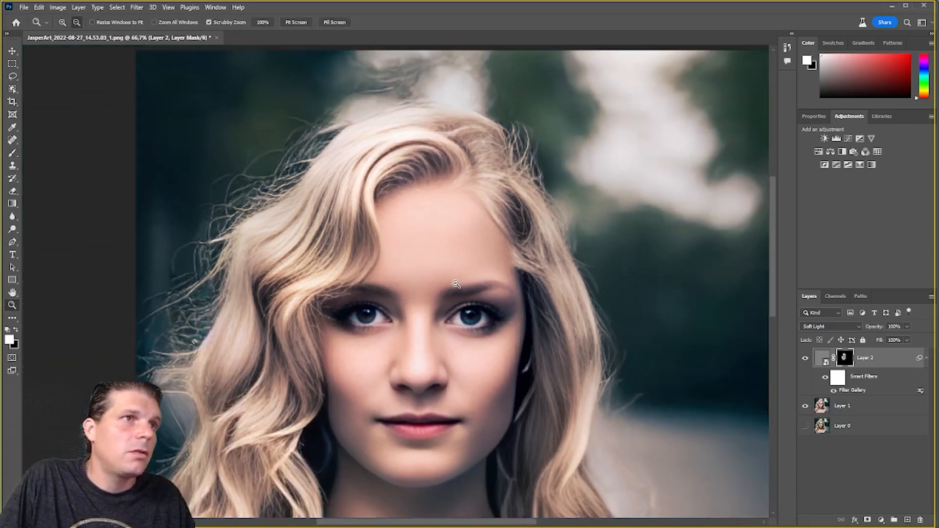
{"action": "left_click", "coordinate": [456, 284], "text": "alt"}
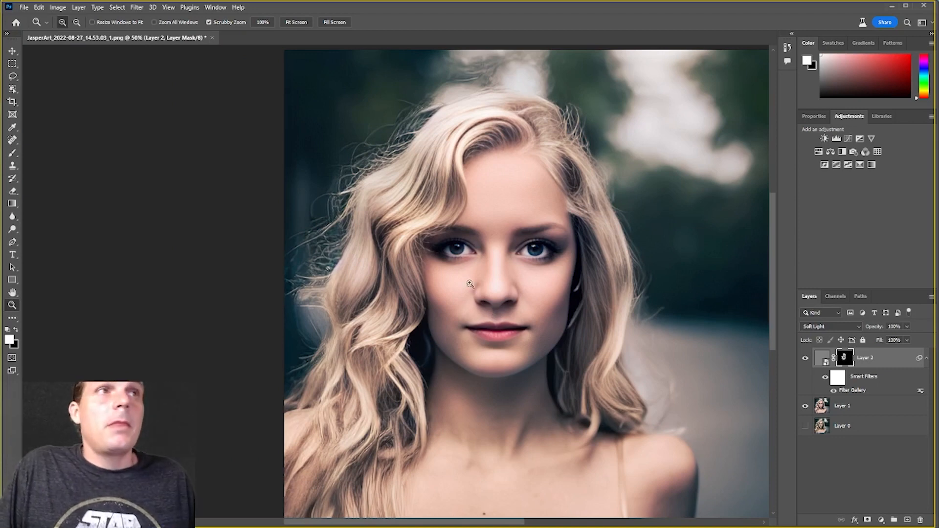
{"action": "left_click_drag", "start_coordinate": [470, 297], "coordinate": [495, 287]}
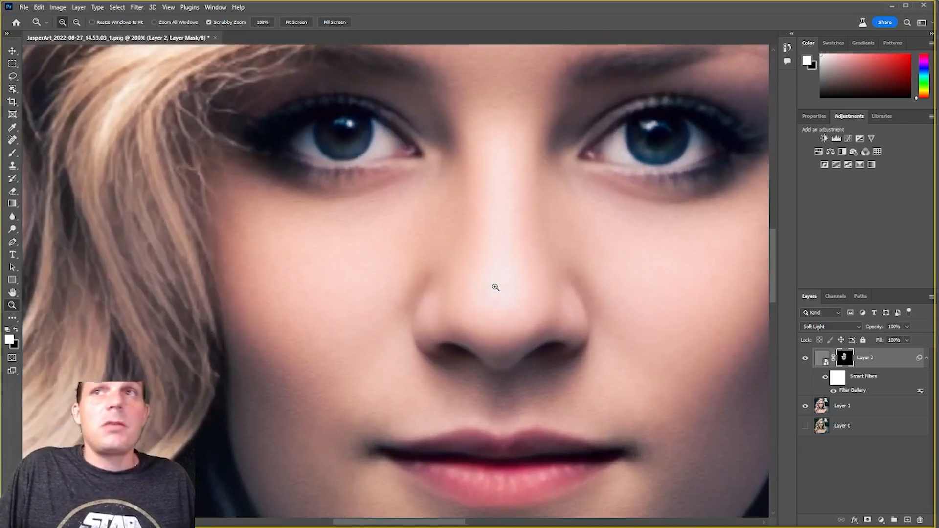
{"action": "left_click", "coordinate": [806, 361]}
{"action": "left_click", "coordinate": [806, 361]}
{"action": "left_click", "coordinate": [806, 360]}
{"action": "left_click", "coordinate": [806, 361]}
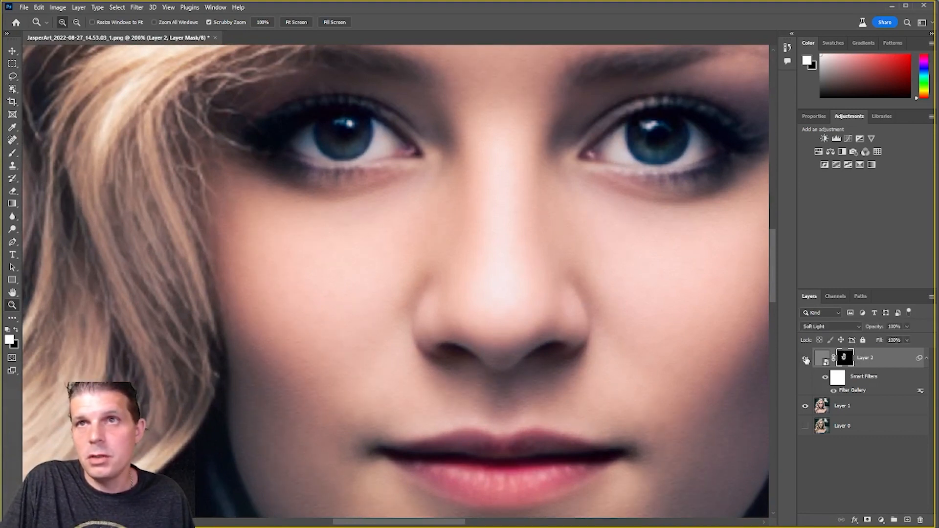
{"action": "left_click", "coordinate": [806, 360]}
{"action": "left_click", "coordinate": [805, 360]}
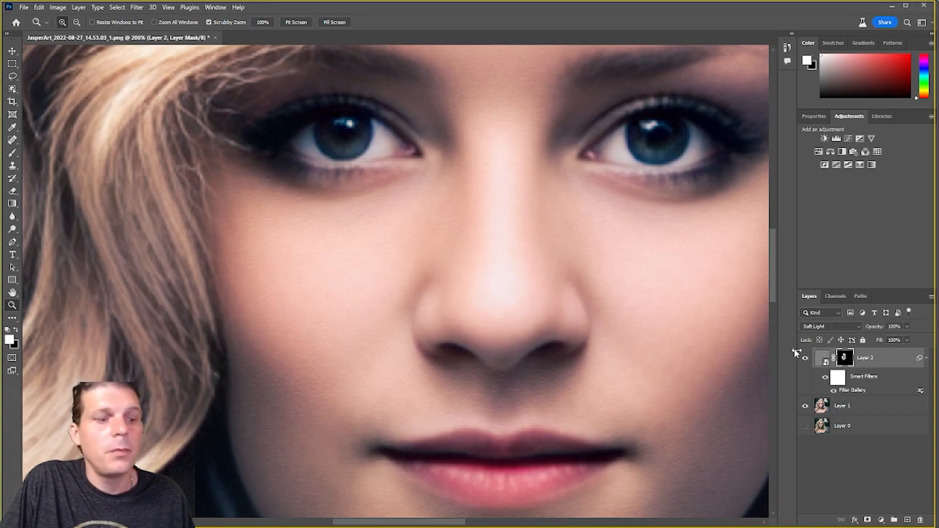
{"action": "left_click", "coordinate": [646, 294], "text": "alt"}
{"action": "left_click", "coordinate": [572, 291], "text": "alt"}
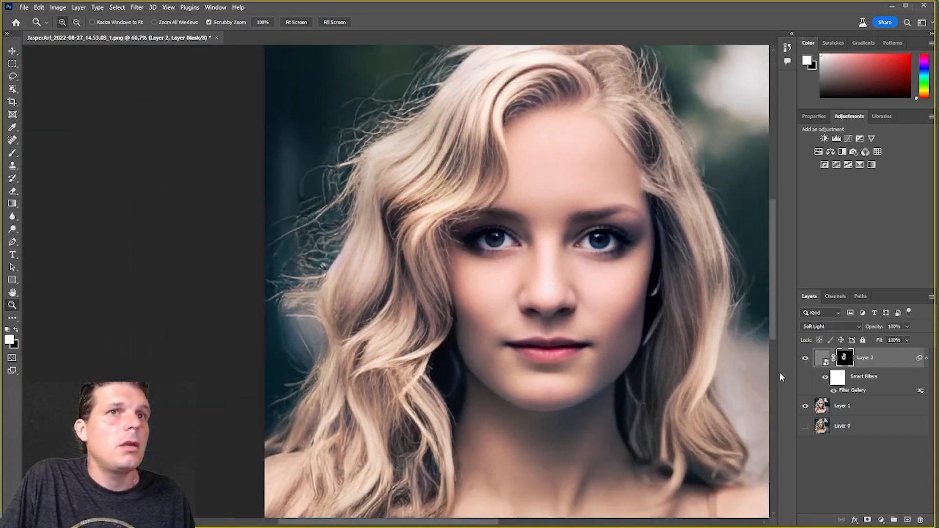
Step: Sharpen Layer 1 with the Smart Sharpen filter, using the Default preset and Lens Blur removal
{"action": "left_click", "coordinate": [841, 407]}
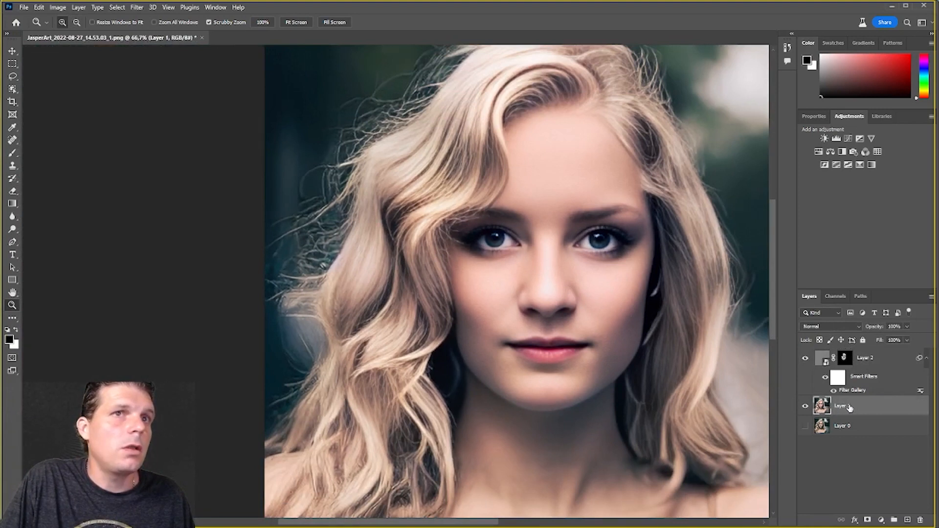
{"action": "left_click", "coordinate": [135, 8]}
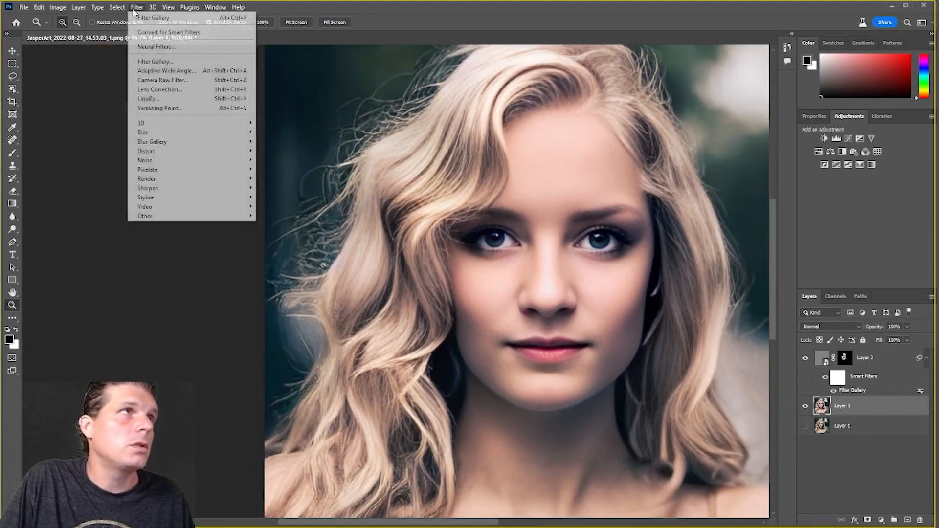
{"action": "mouse_move", "coordinate": [192, 188]}
{"action": "left_click", "coordinate": [284, 216]}
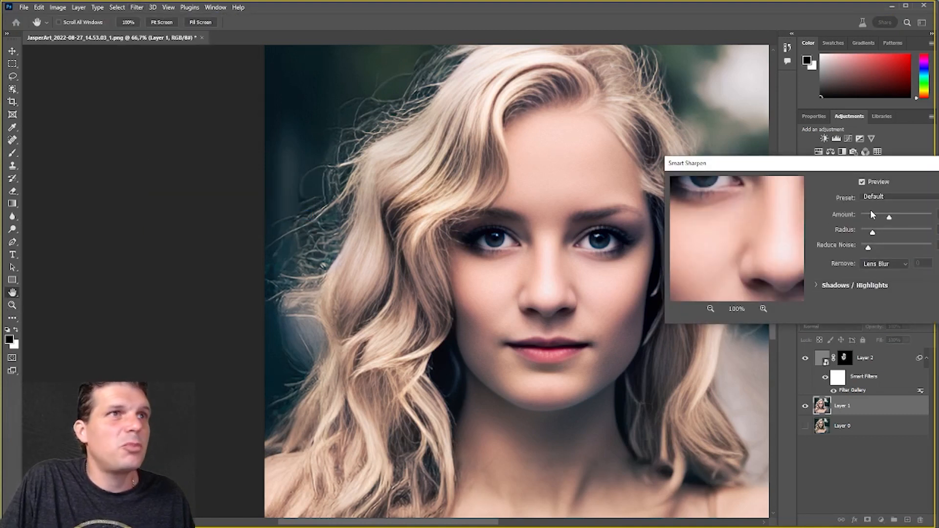
{"action": "left_click_drag", "start_coordinate": [886, 217], "coordinate": [890, 217]}
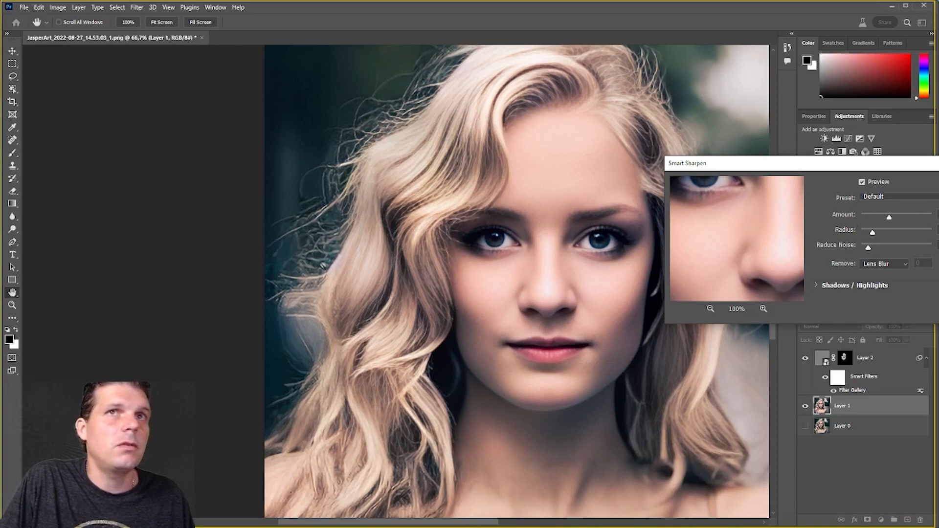
{"action": "key", "text": "Return"}
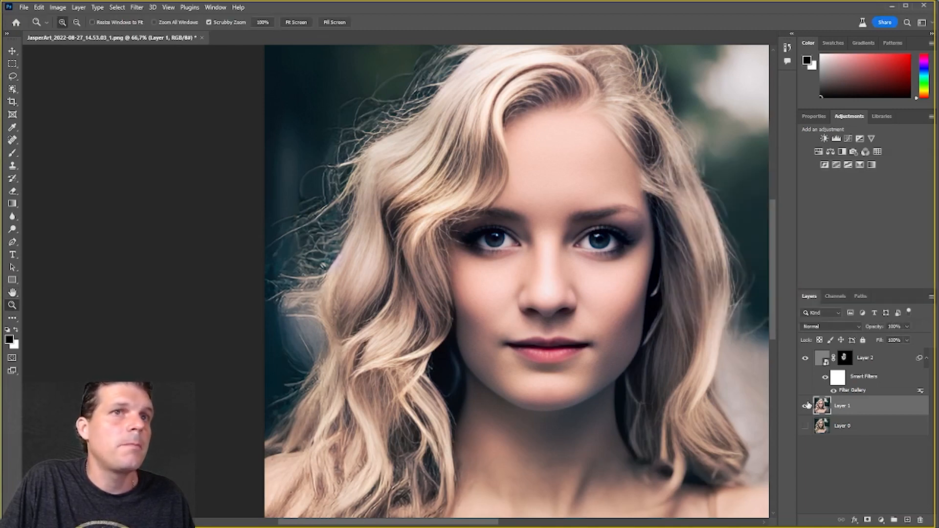
Step: Compare the original Layer 0 alone against the retouched portrait, and show Layer 1 and Layer 2 again
{"action": "left_click", "coordinate": [806, 358]}
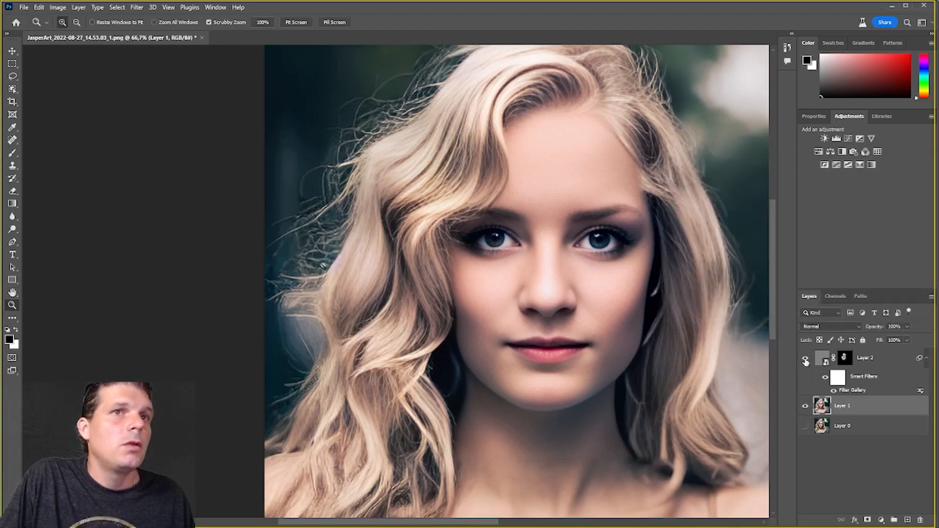
{"action": "left_click", "coordinate": [807, 406]}
{"action": "left_click", "coordinate": [805, 427]}
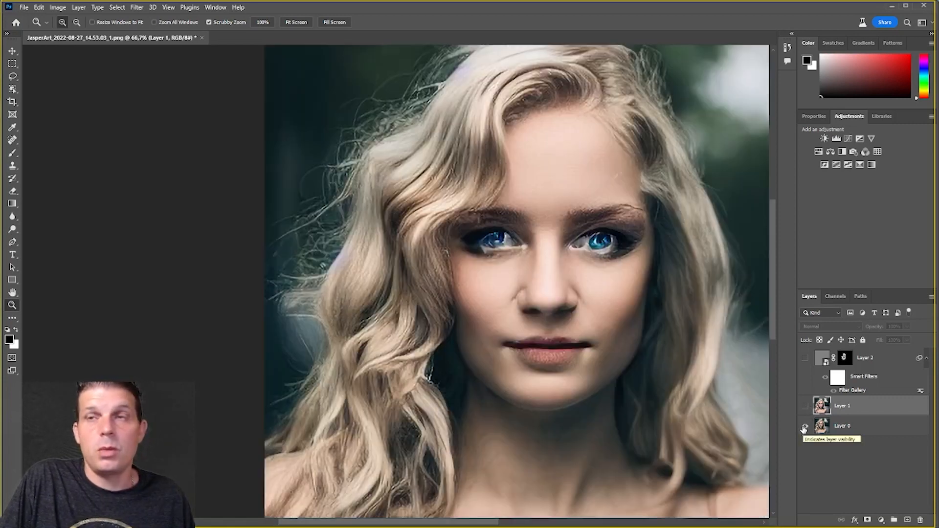
{"action": "left_click", "coordinate": [806, 407]}
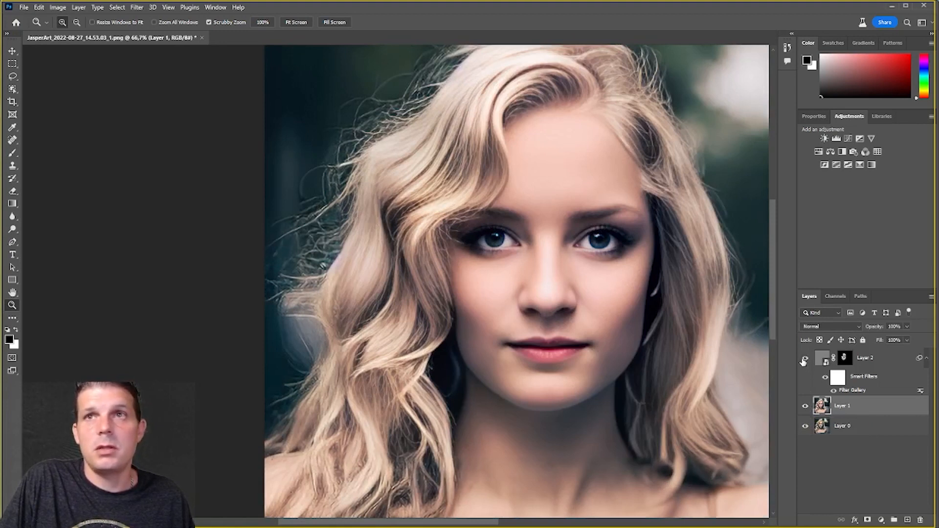
{"action": "left_click_drag", "start_coordinate": [637, 302], "coordinate": [587, 299]}
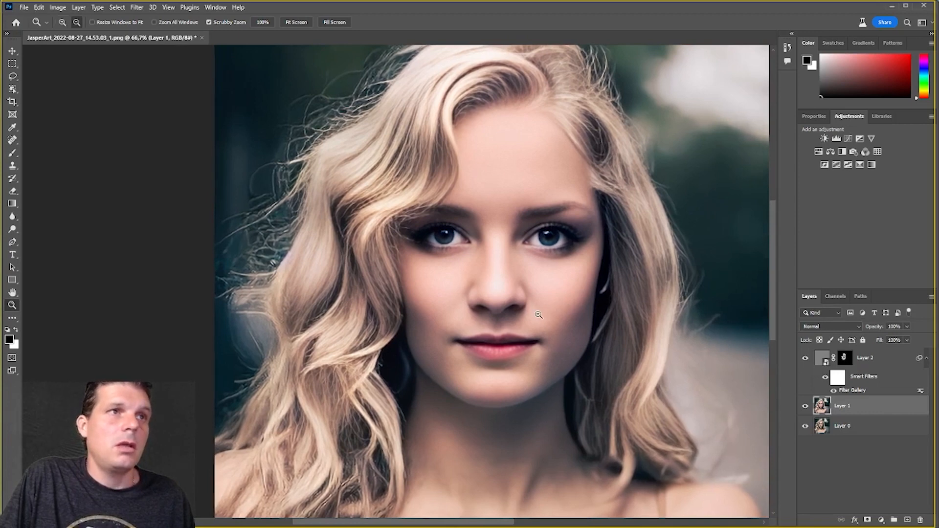
{"action": "left_click", "coordinate": [540, 315], "text": "alt"}
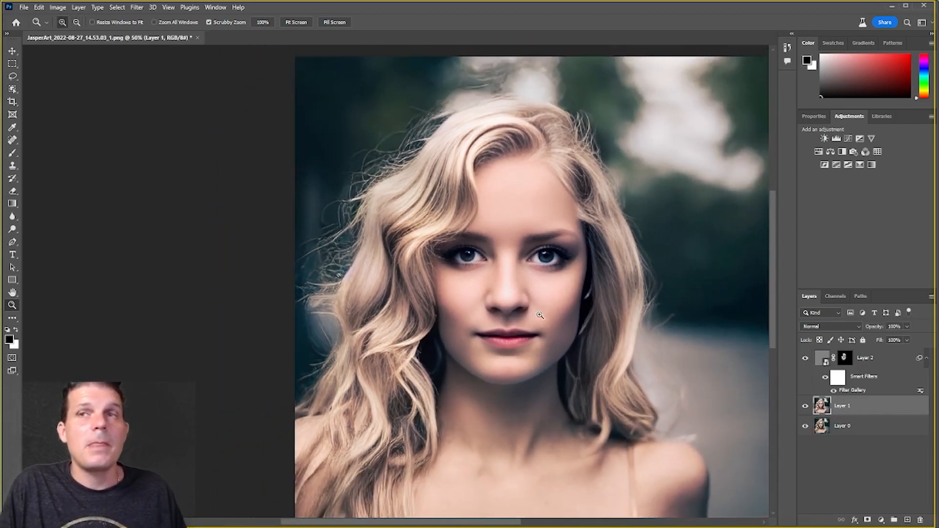